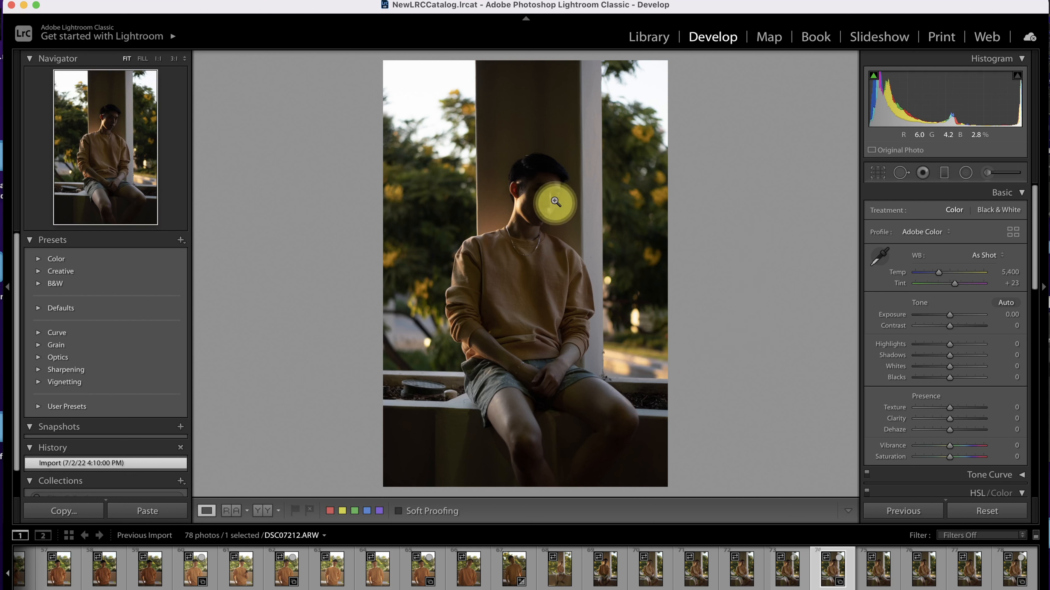
# Save a snapshot of the unedited photo.
pyautogui.click(180, 426)
pyautogui.click(646, 197)
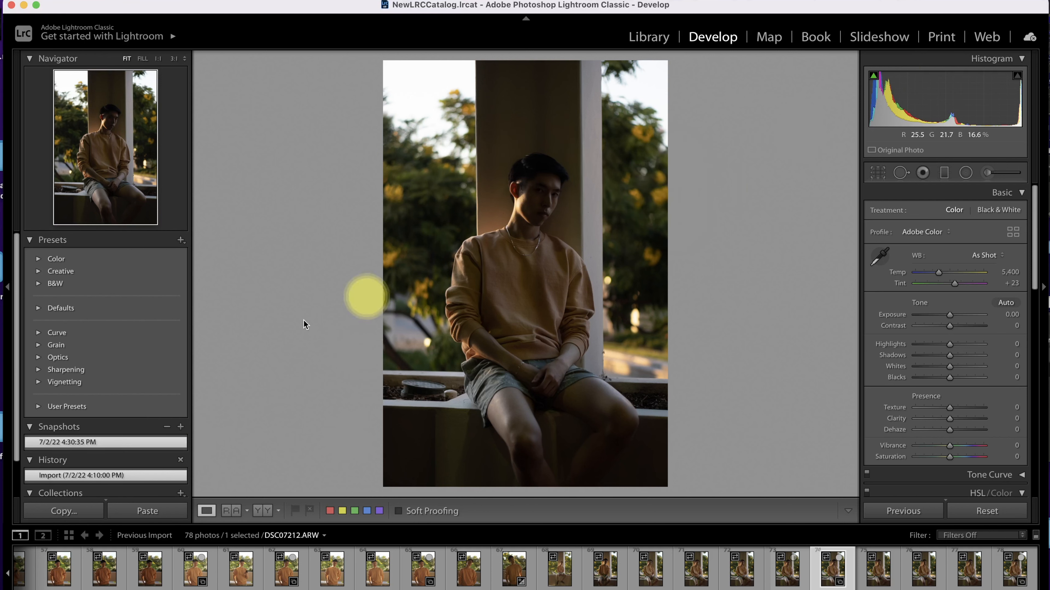
# Straighten the photo with a crop angle of 0.50 and set the crop aspect ratio to 4 x 5 / 8 x 10.
pyautogui.click(877, 172)
pyautogui.moveTo(953, 250); pyautogui.dragTo(953, 248)
pyautogui.click(985, 214)
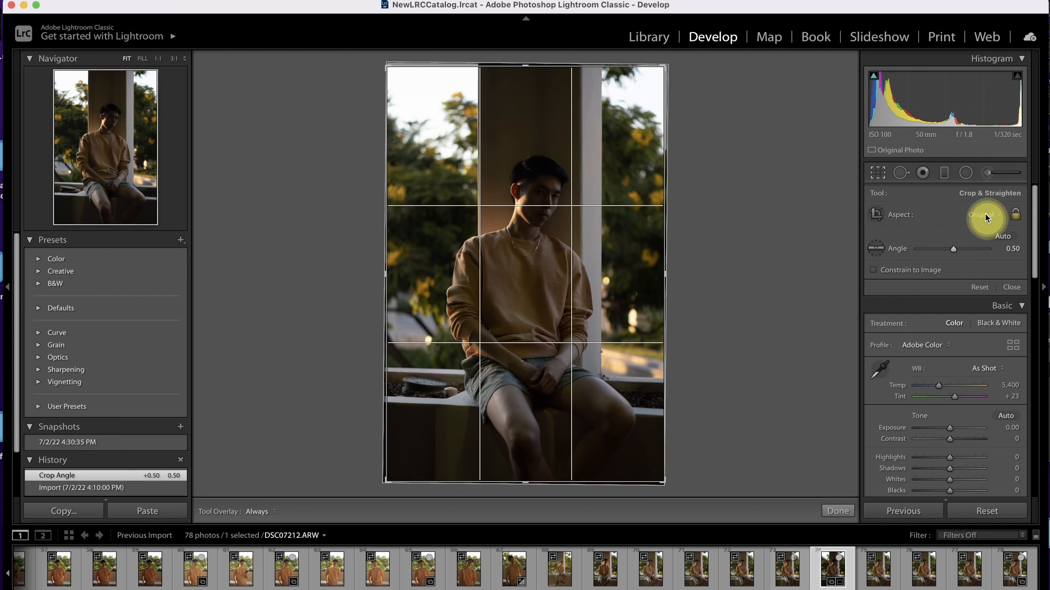
pyautogui.click(996, 251)
# Tighten the crop slightly, reposition the photo to frame the seated man, and apply the crop.
pyautogui.moveTo(599, 271); pyautogui.dragTo(600, 253)
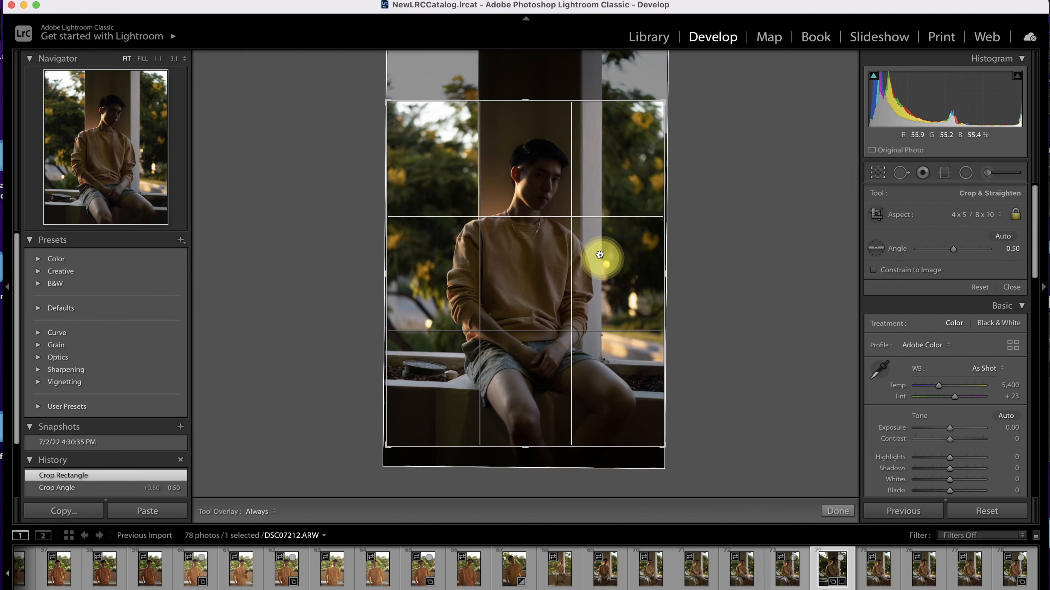
pyautogui.moveTo(387, 102); pyautogui.dragTo(398, 105)
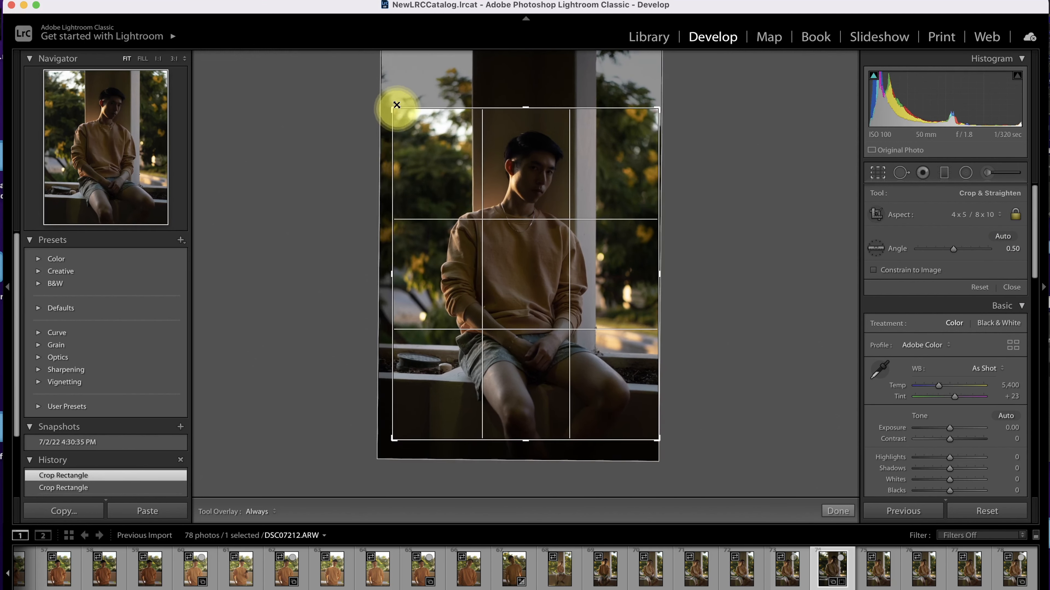
pyautogui.moveTo(518, 148)
pyautogui.mouseDown()
pyautogui.moveTo(595, 305)
pyautogui.moveTo(597, 258)
pyautogui.moveTo(534, 153)
pyautogui.mouseUp()
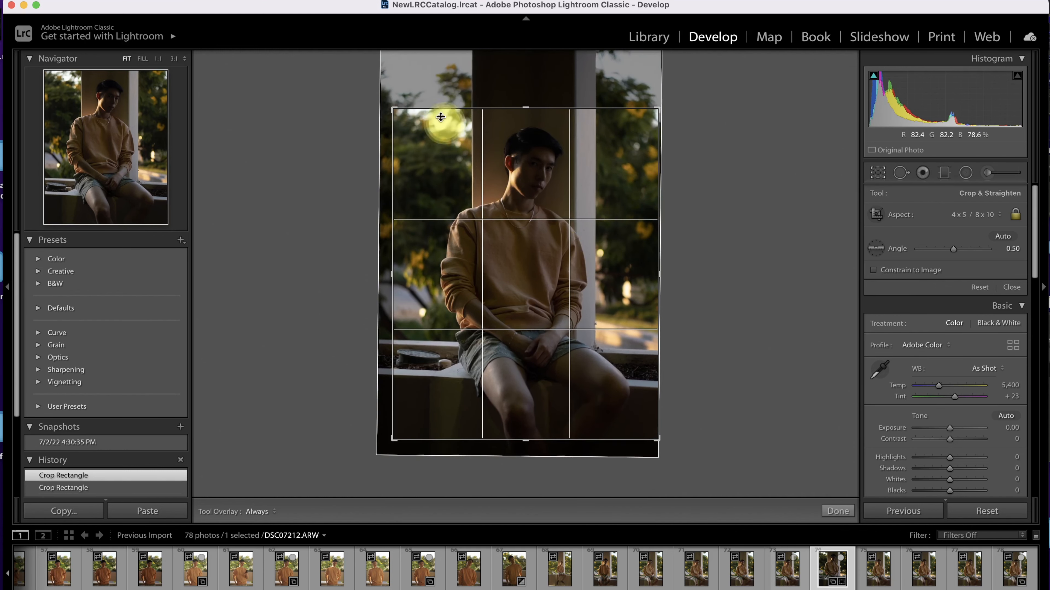
pyautogui.moveTo(392, 106); pyautogui.dragTo(396, 107)
pyautogui.moveTo(483, 151); pyautogui.dragTo(599, 169)
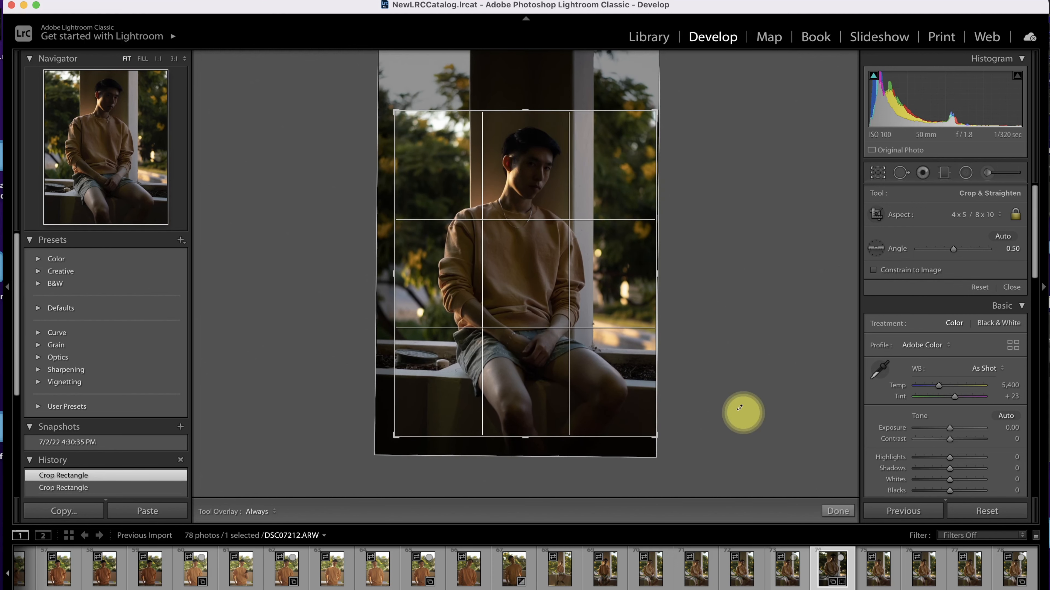
pyautogui.click(837, 511)
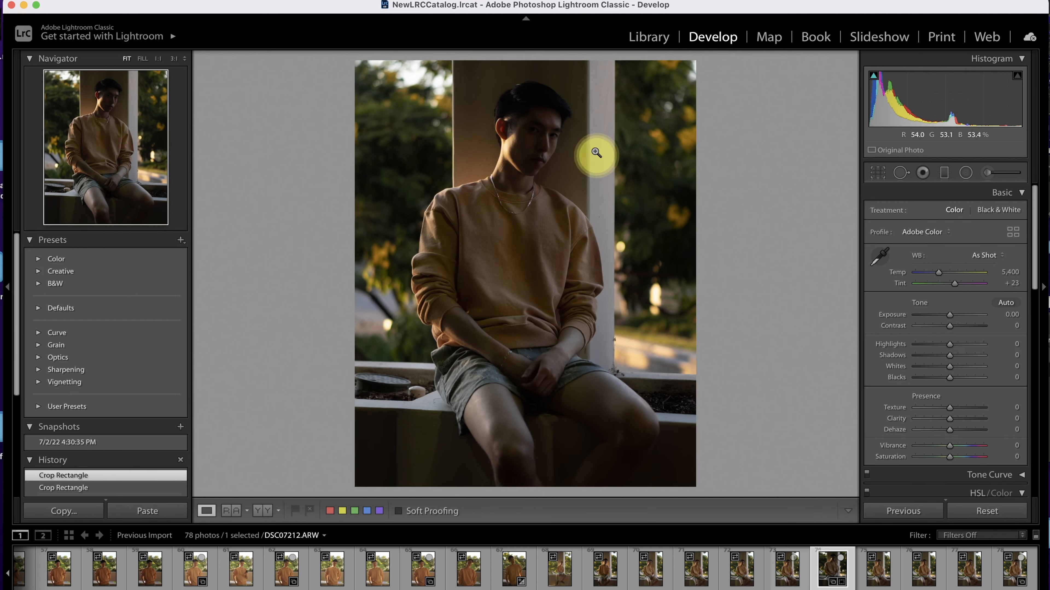
# Set Shadows to +100, and adjust the white balance to Temp 5,364 and Tint +42.
pyautogui.scroll(-1, 906, 317)
pyautogui.moveTo(949, 346); pyautogui.dragTo(983, 351)
pyautogui.scroll(1, 992, 314)
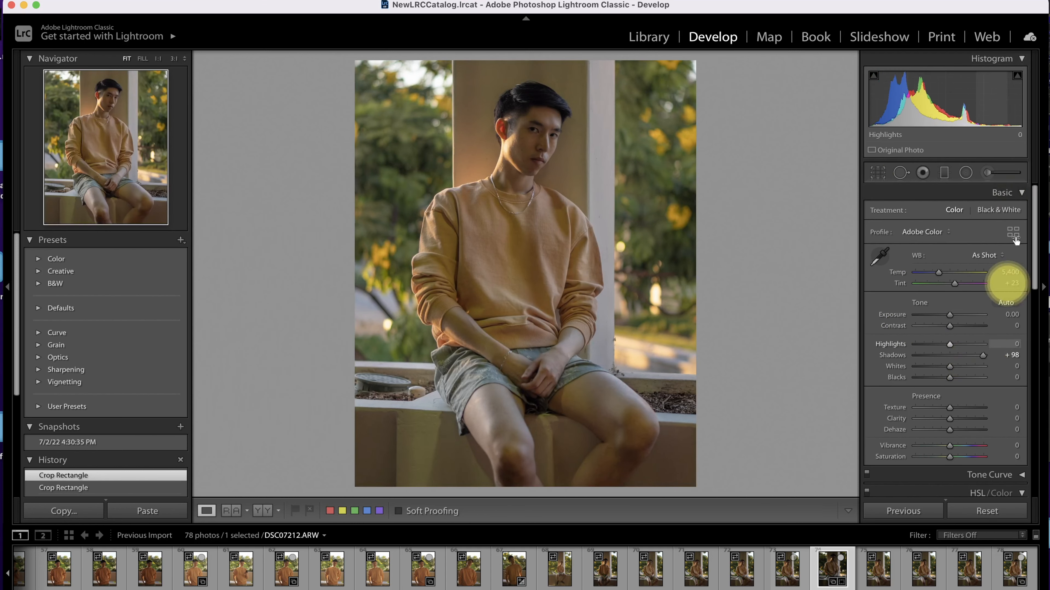
pyautogui.moveTo(956, 290); pyautogui.dragTo(936, 272)
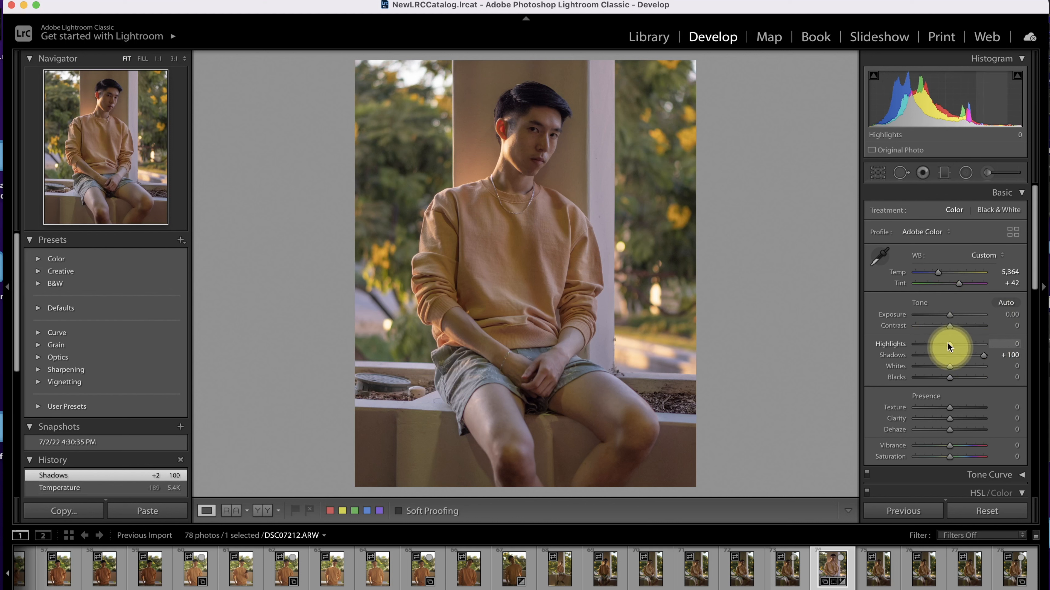
# Set Highlights to -62, Blacks to +84, Contrast to +44 and Exposure to +0.50.
pyautogui.moveTo(949, 316)
pyautogui.mouseDown()
pyautogui.moveTo(931, 343)
pyautogui.moveTo(917, 341)
pyautogui.moveTo(930, 343)
pyautogui.moveTo(955, 316)
pyautogui.mouseUp()
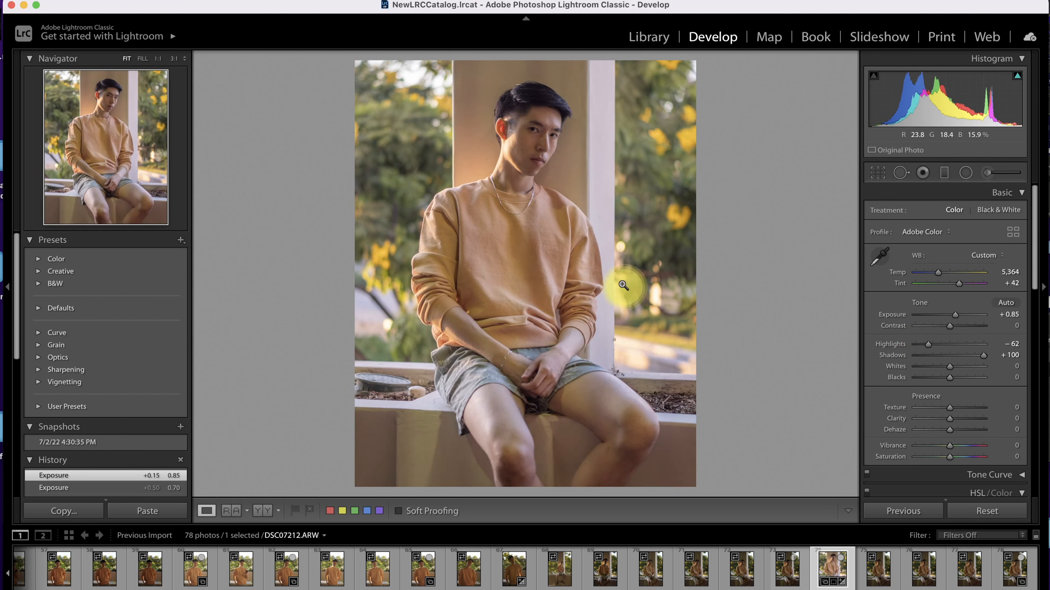
pyautogui.moveTo(950, 378); pyautogui.dragTo(978, 377)
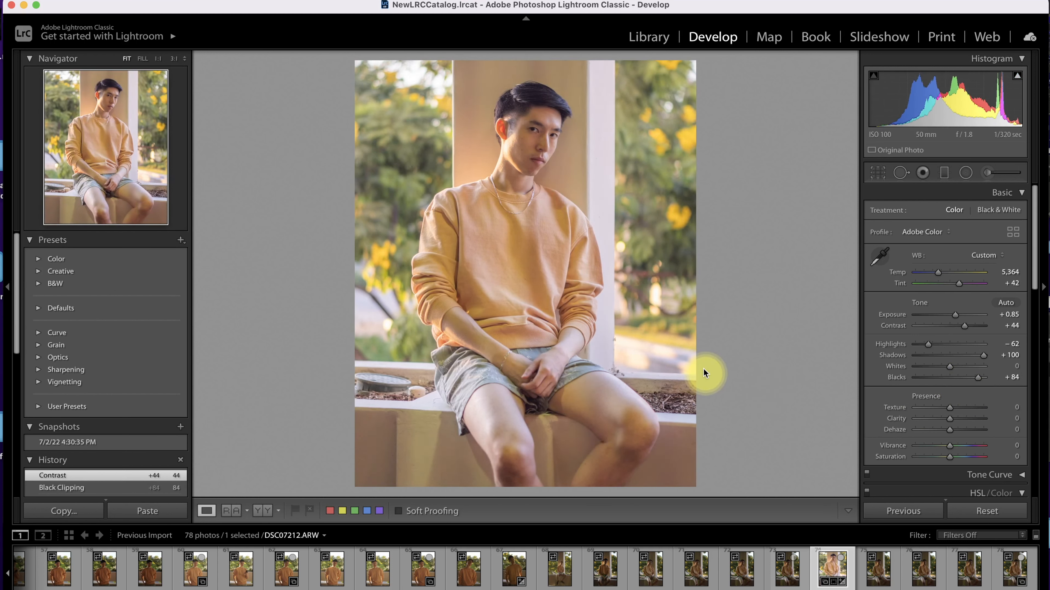
pyautogui.moveTo(947, 314); pyautogui.dragTo(951, 314)
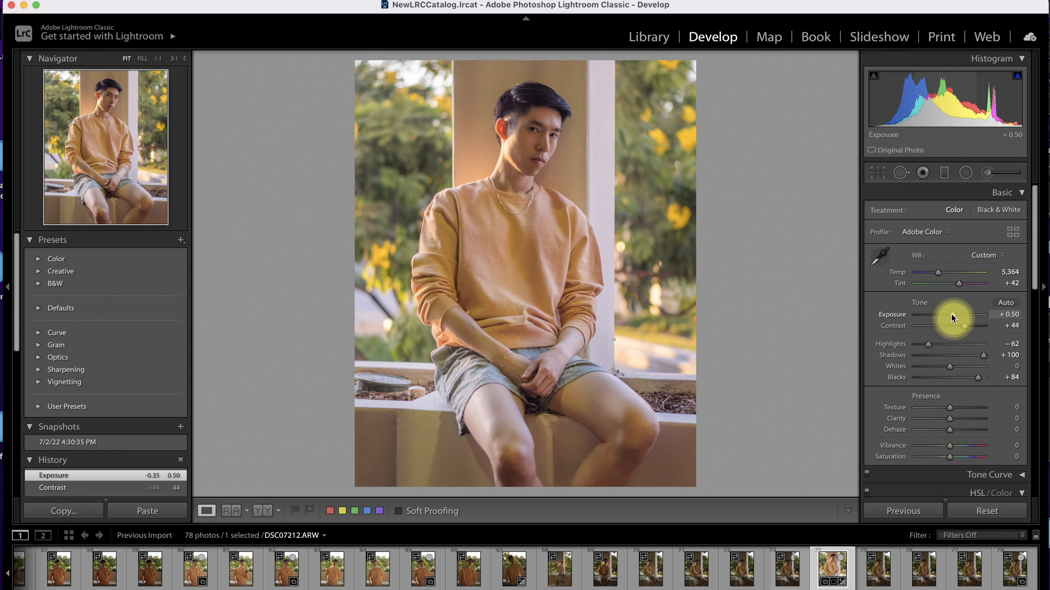
# Save a snapshot of the tonal edit and compare it with the snapshot of the original photo.
pyautogui.click(178, 427)
pyautogui.press('Return')
pyautogui.click(103, 440)
pyautogui.click(99, 454)
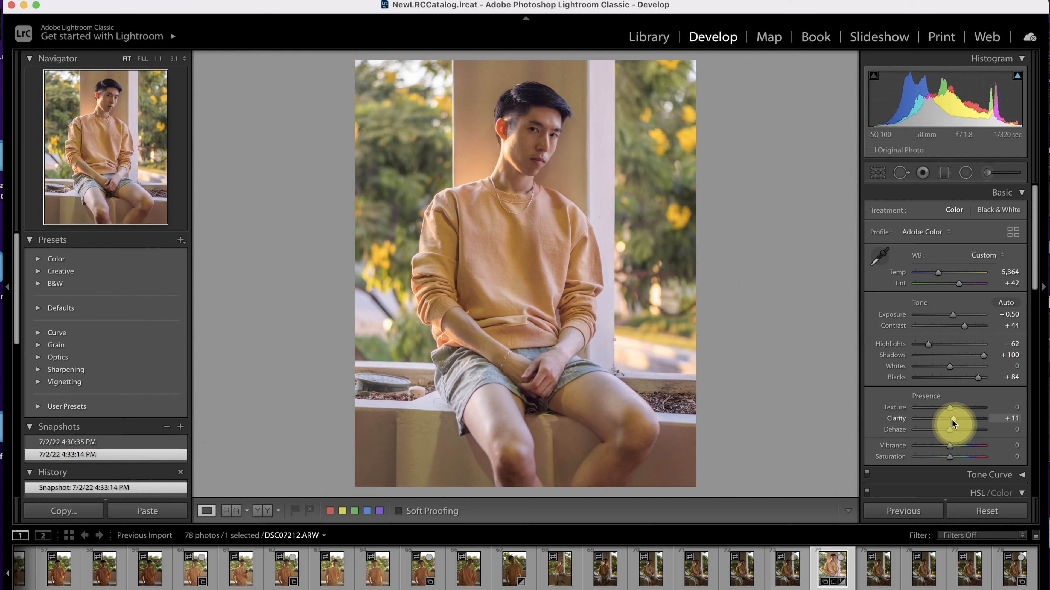
# Undo the Clarity change and set the white balance Tint to +60.
pyautogui.press('super+z')
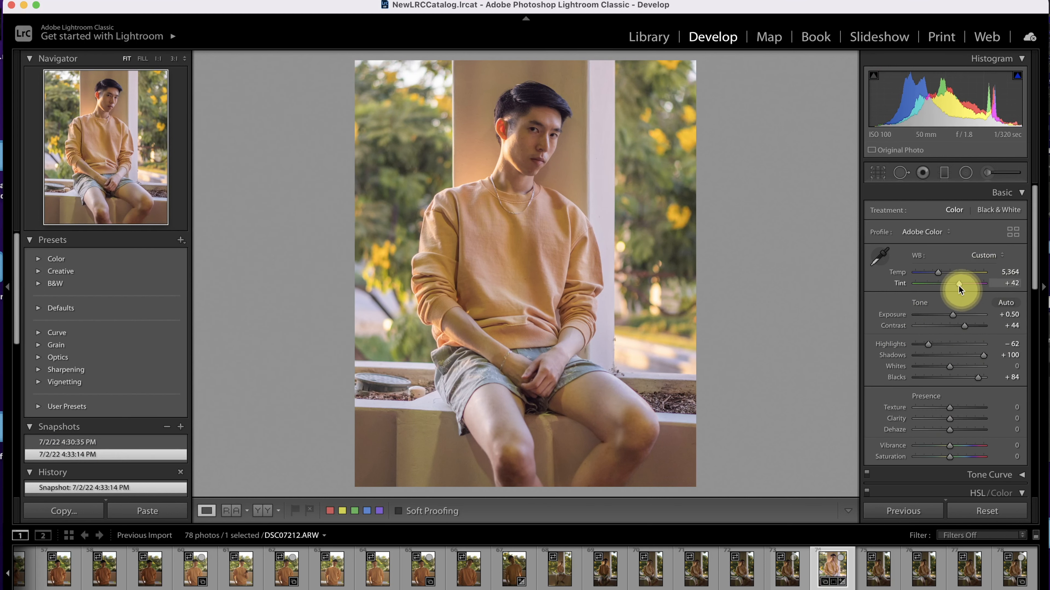
pyautogui.moveTo(959, 283)
pyautogui.mouseDown()
pyautogui.moveTo(939, 273)
pyautogui.moveTo(963, 283)
pyautogui.mouseUp()
pyautogui.press('super+z')
pyautogui.moveTo(588, 182); pyautogui.dragTo(605, 265)
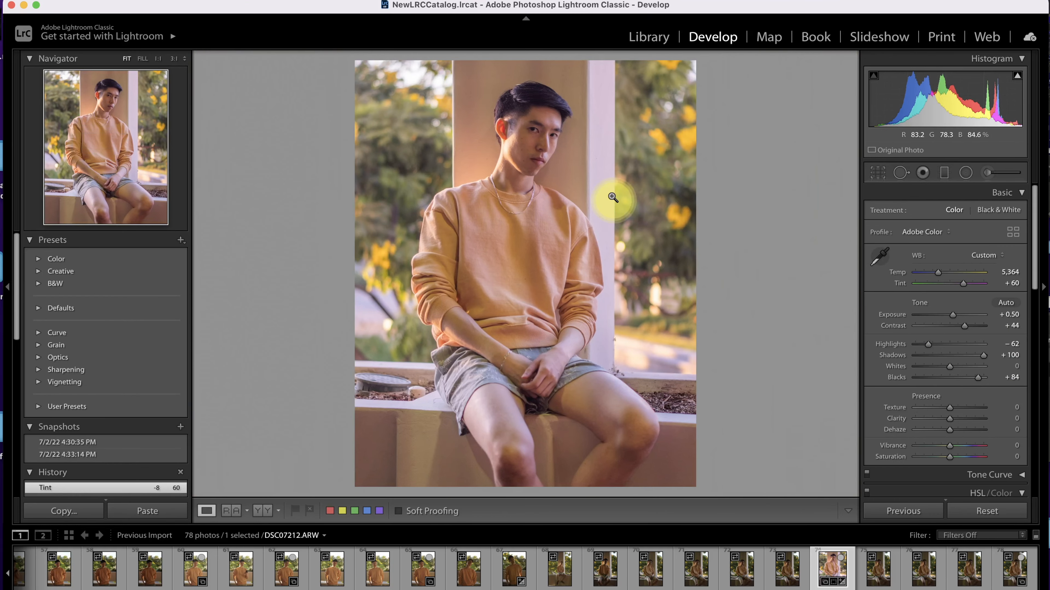
# Shift the Orange hue to -8 and the Red hue to +4, and save a snapshot of the result.
pyautogui.scroll(-5, 934, 411)
pyautogui.moveTo(953, 343)
pyautogui.mouseDown()
pyautogui.moveTo(924, 343)
pyautogui.moveTo(986, 344)
pyautogui.moveTo(912, 341)
pyautogui.moveTo(958, 342)
pyautogui.moveTo(956, 333)
pyautogui.mouseUp()
pyautogui.click(534, 186)
pyautogui.click(631, 171)
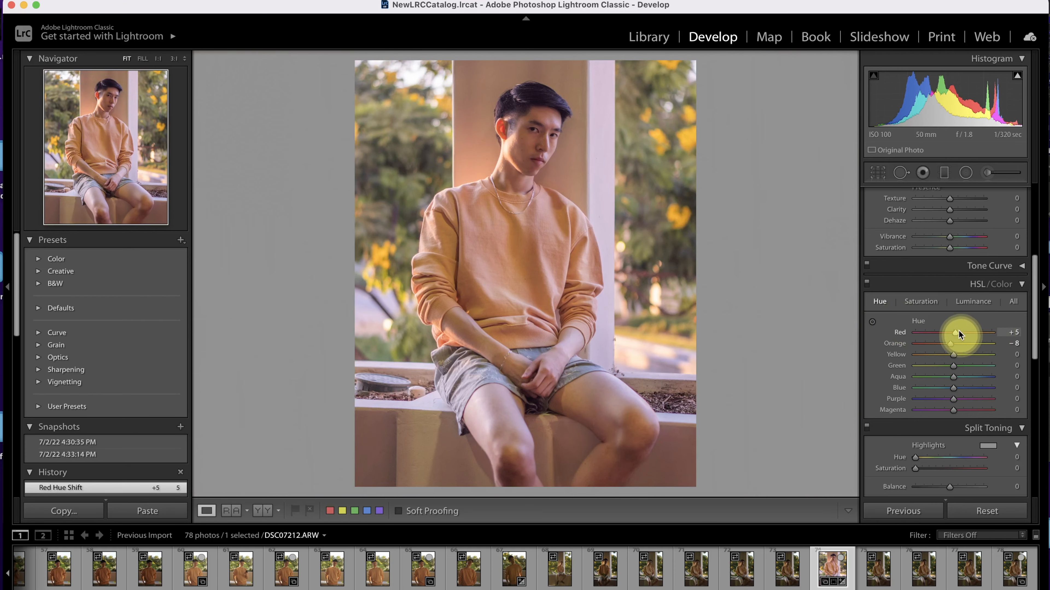
pyautogui.moveTo(956, 333); pyautogui.dragTo(956, 333)
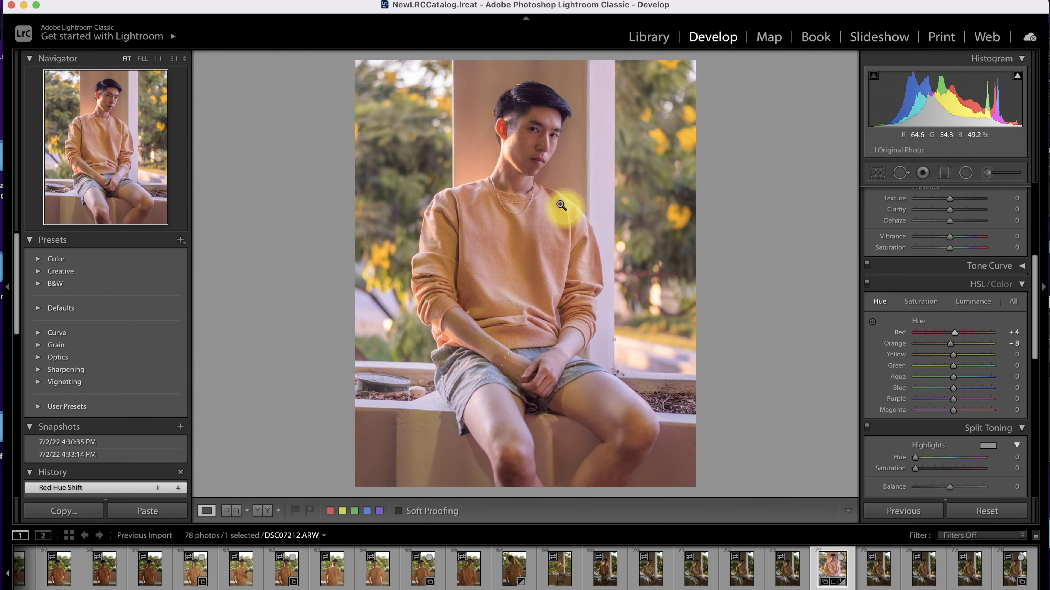
pyautogui.click(181, 426)
pyautogui.press('Return')
# Set Clarity to +8 and Vibrance to +4, saving a snapshot between the two adjustments.
pyautogui.scroll(10, 951, 331)
pyautogui.moveTo(949, 420); pyautogui.dragTo(956, 419)
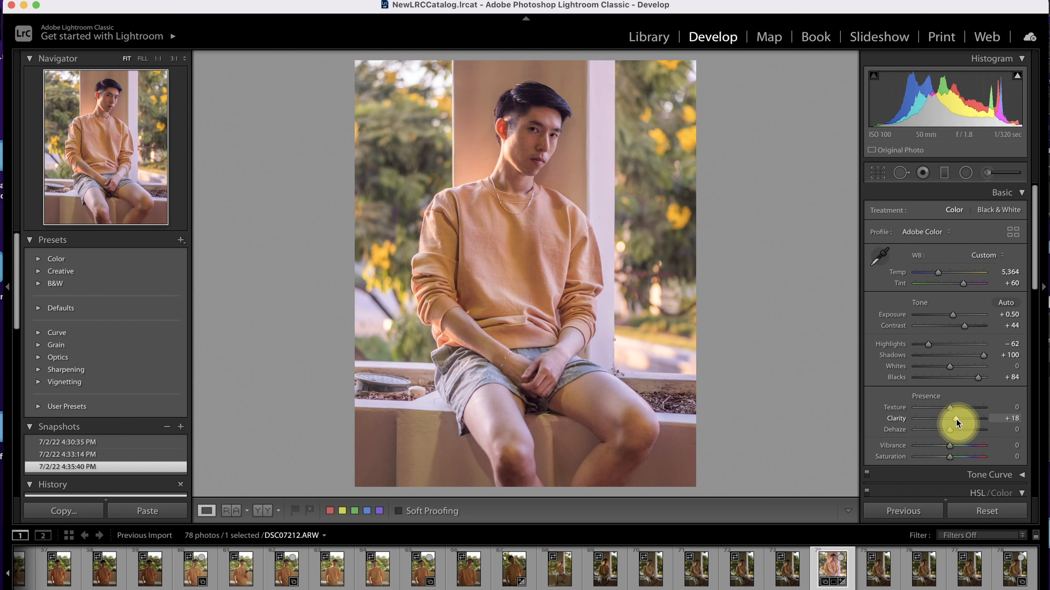
pyautogui.click(180, 426)
pyautogui.press('Return')
pyautogui.scroll(-3, 957, 394)
pyautogui.moveTo(952, 387)
pyautogui.mouseDown()
pyautogui.moveTo(987, 388)
pyautogui.moveTo(950, 387)
pyautogui.moveTo(960, 399)
pyautogui.moveTo(950, 400)
pyautogui.mouseUp()
pyautogui.press('super+z')
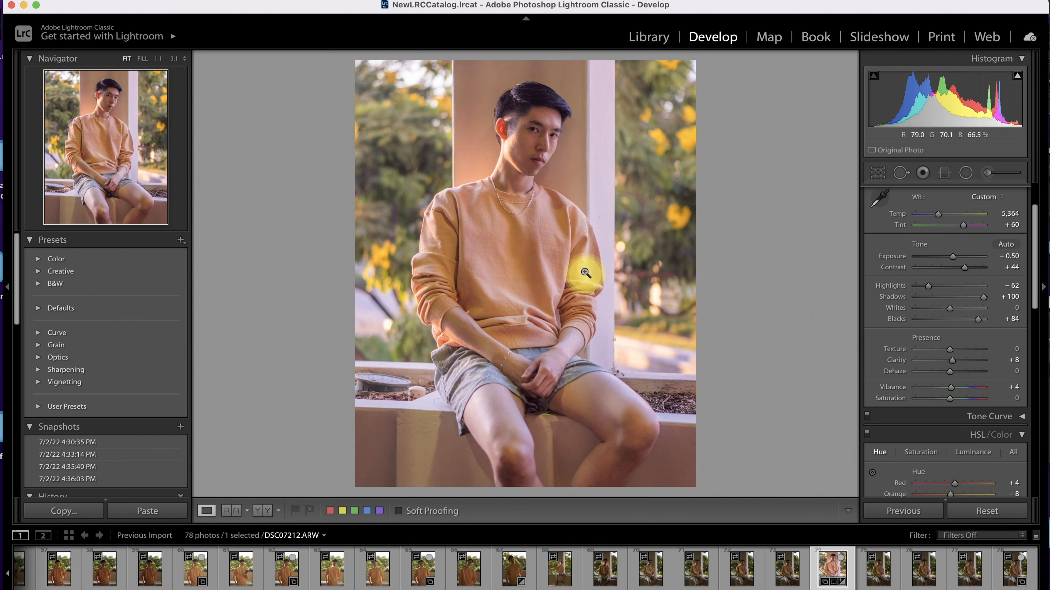
# Reset the Orange hue adjustment to 0.
pyautogui.click(574, 150)
pyautogui.moveTo(576, 143); pyautogui.dragTo(682, 244)
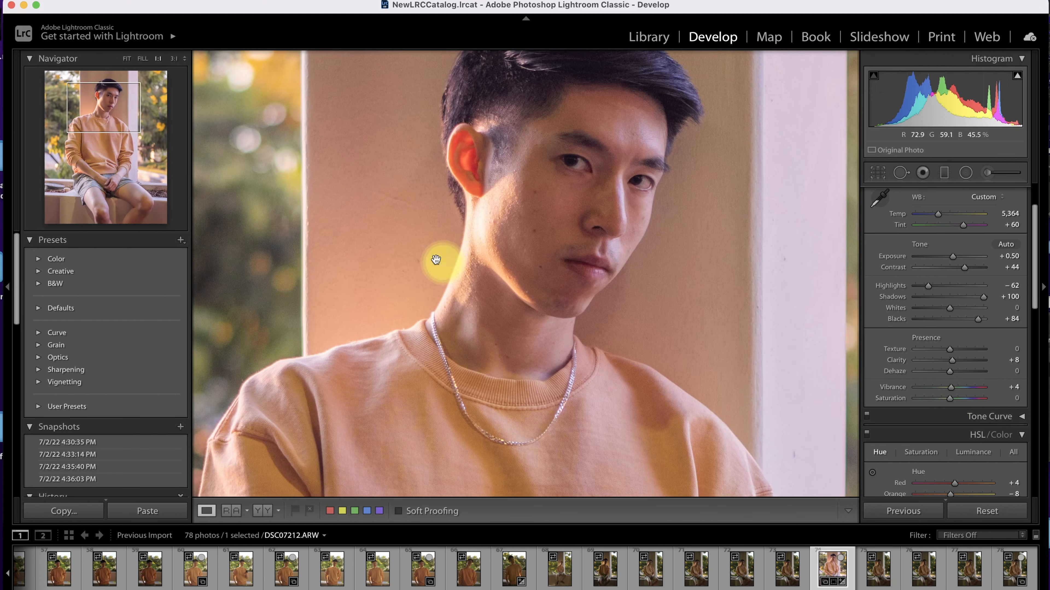
pyautogui.click(675, 221)
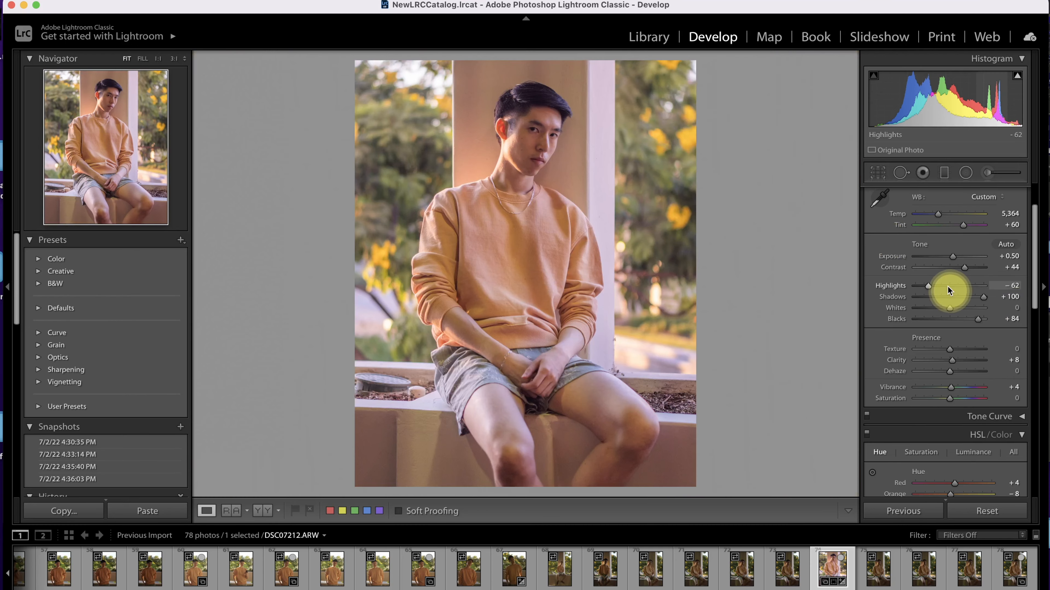
pyautogui.scroll(-3, 949, 433)
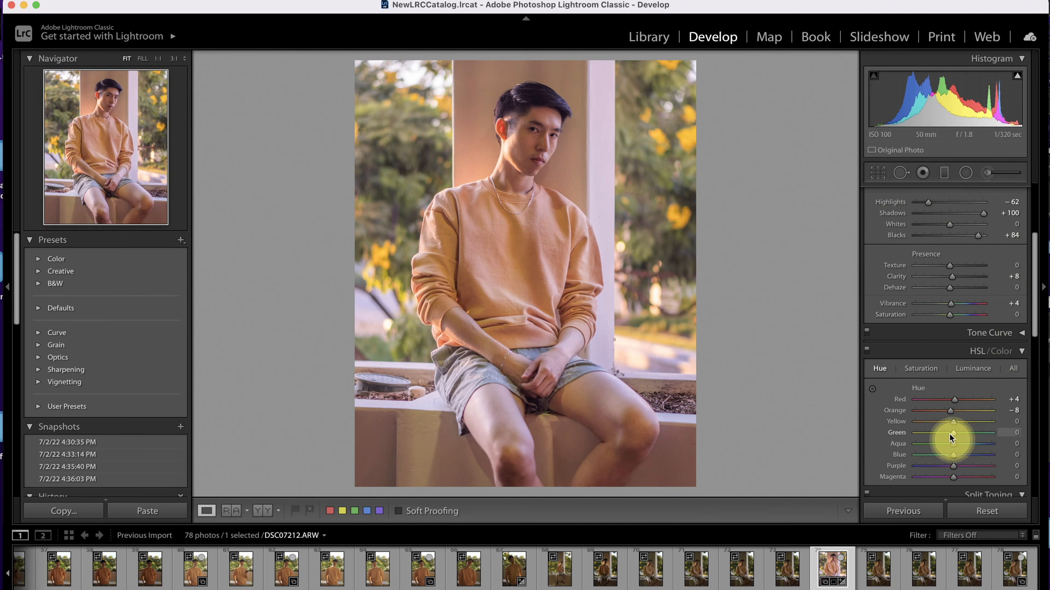
pyautogui.doubleClick(953, 411)
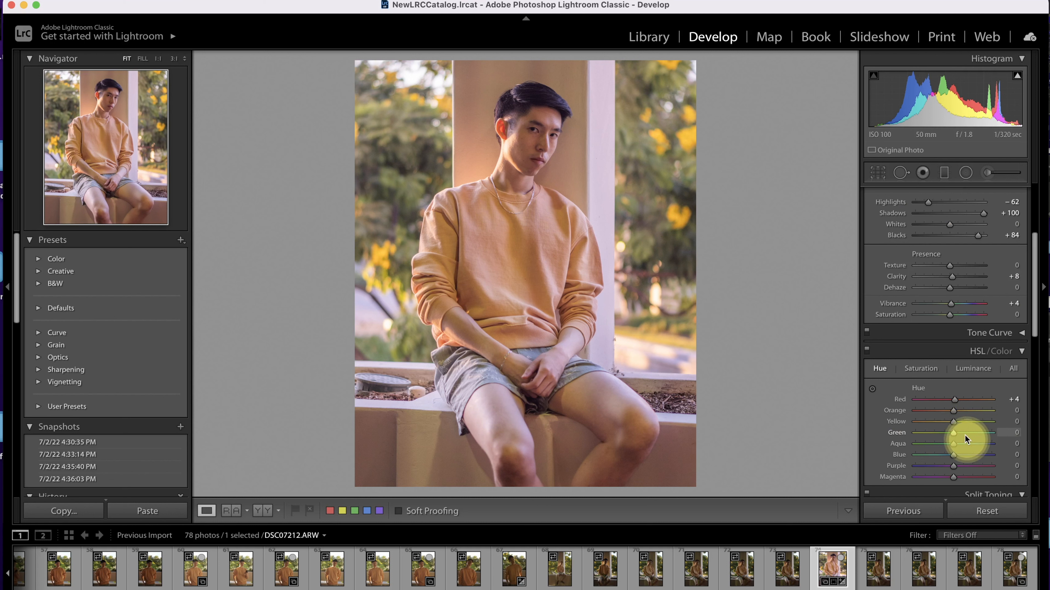
# Save a snapshot, compare it with the two preceding snapshots, and return to the newest version.
pyautogui.click(180, 426)
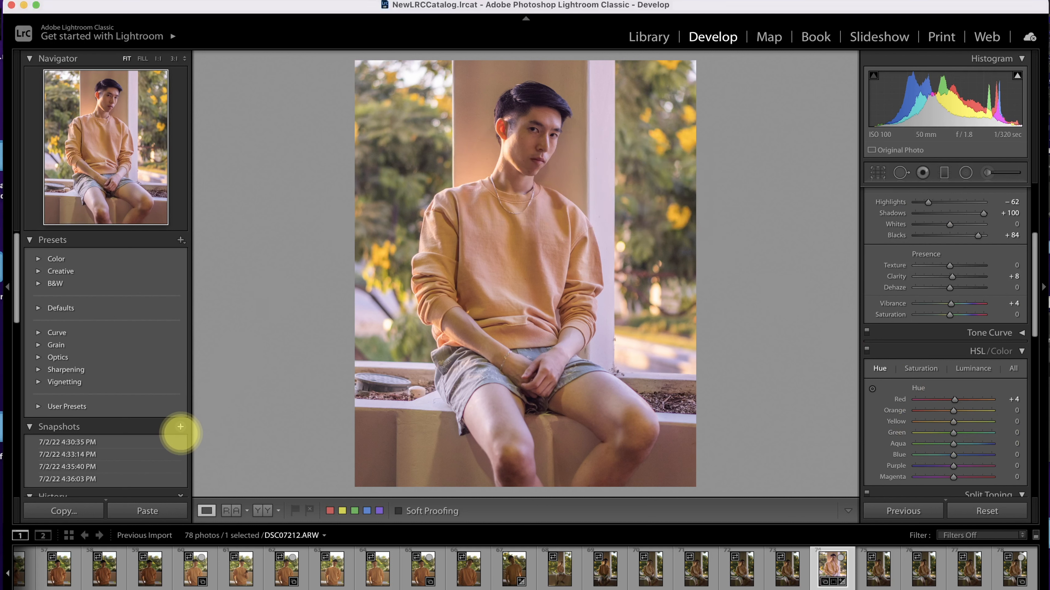
pyautogui.press('Return')
pyautogui.click(73, 480)
pyautogui.click(75, 492)
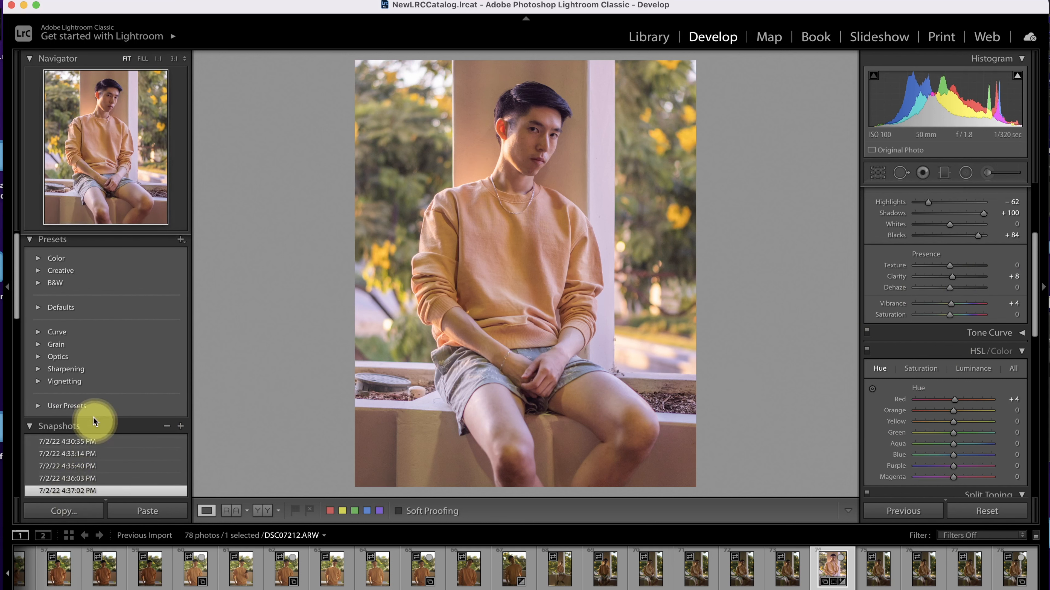
pyautogui.click(65, 480)
pyautogui.click(74, 467)
pyautogui.click(94, 492)
pyautogui.click(89, 467)
pyautogui.click(92, 491)
pyautogui.moveTo(563, 312); pyautogui.dragTo(697, 176)
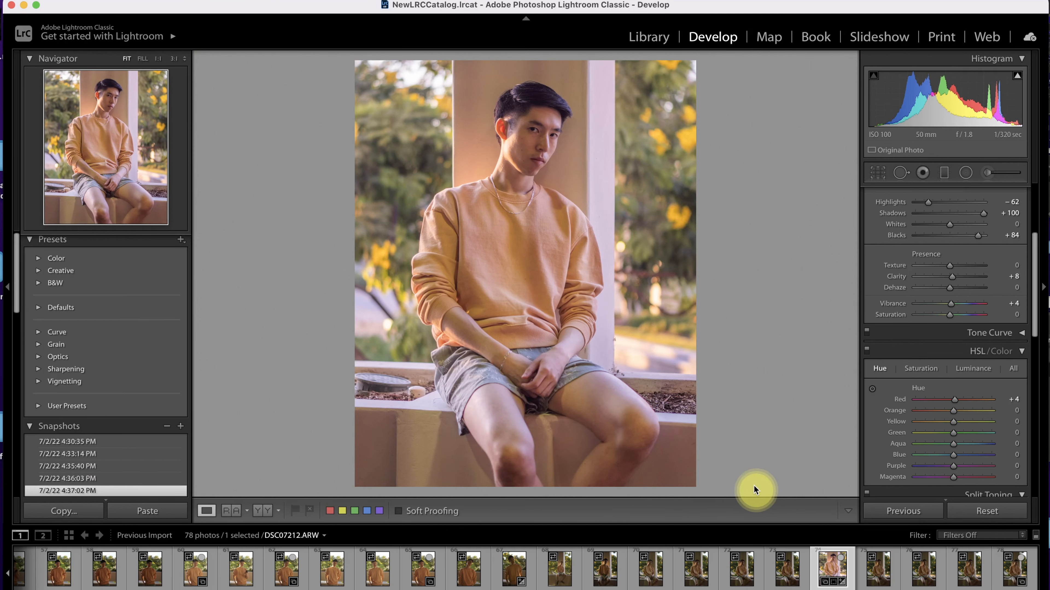
# Try raising Blacks to +97.
pyautogui.scroll(5, 1041, 356)
pyautogui.moveTo(982, 356); pyautogui.dragTo(986, 357)
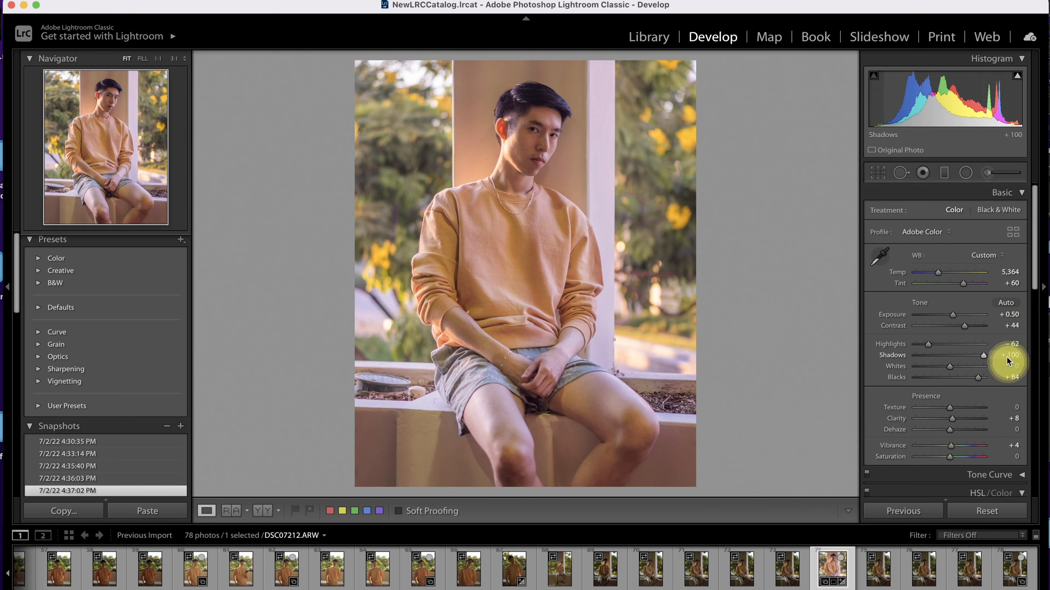
pyautogui.press('super+z')
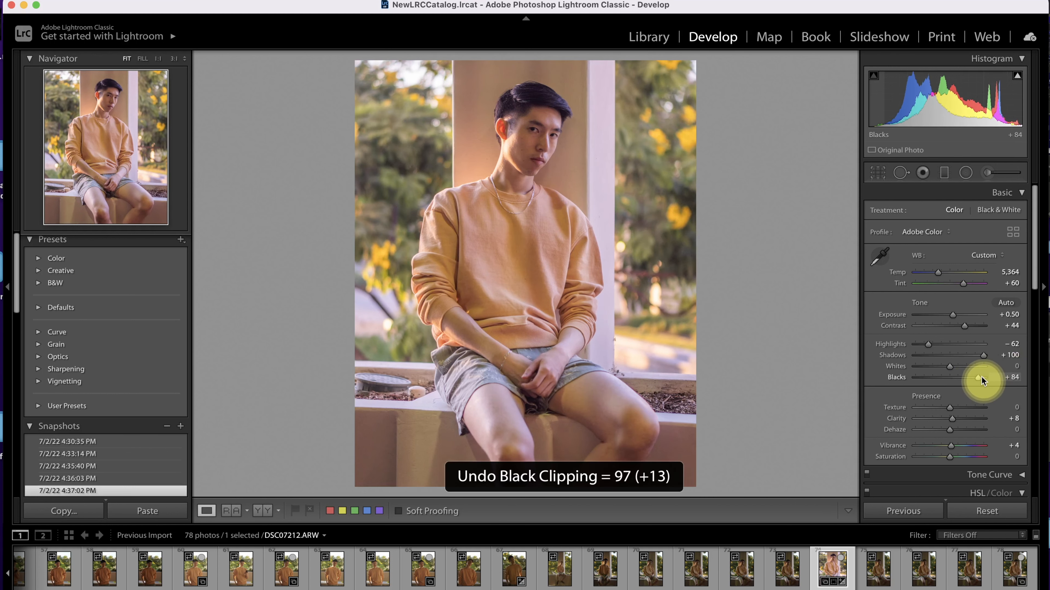
pyautogui.press('super+z')
# Lower Blacks to +73 and save a snapshot of this version.
pyautogui.moveTo(978, 377); pyautogui.dragTo(974, 378)
pyautogui.click(181, 426)
pyautogui.press('Return')
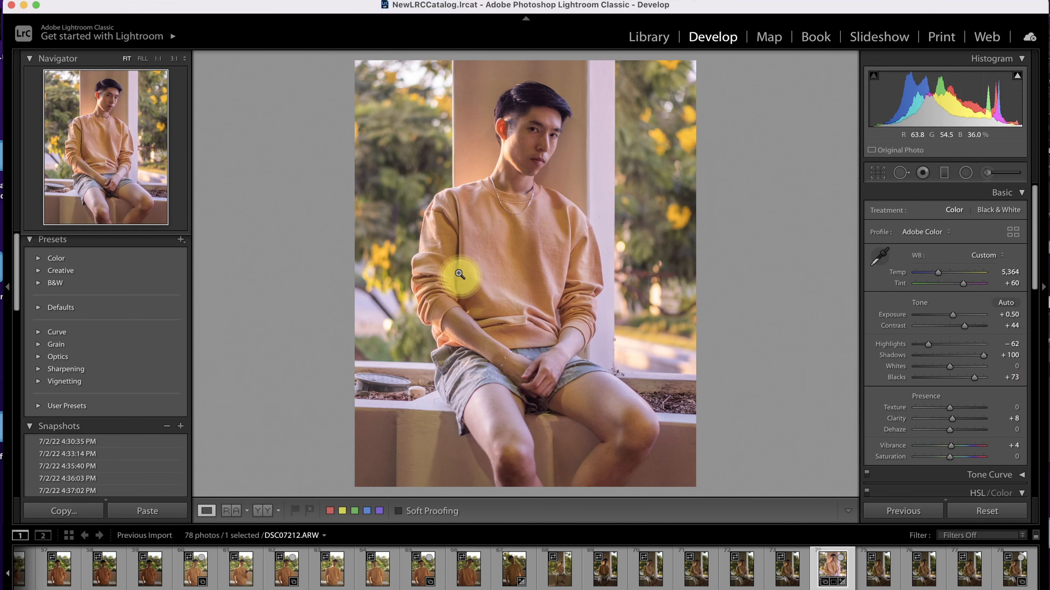
# Compare the last three snapshots and return to the newest one.
pyautogui.scroll(-3, 66, 357)
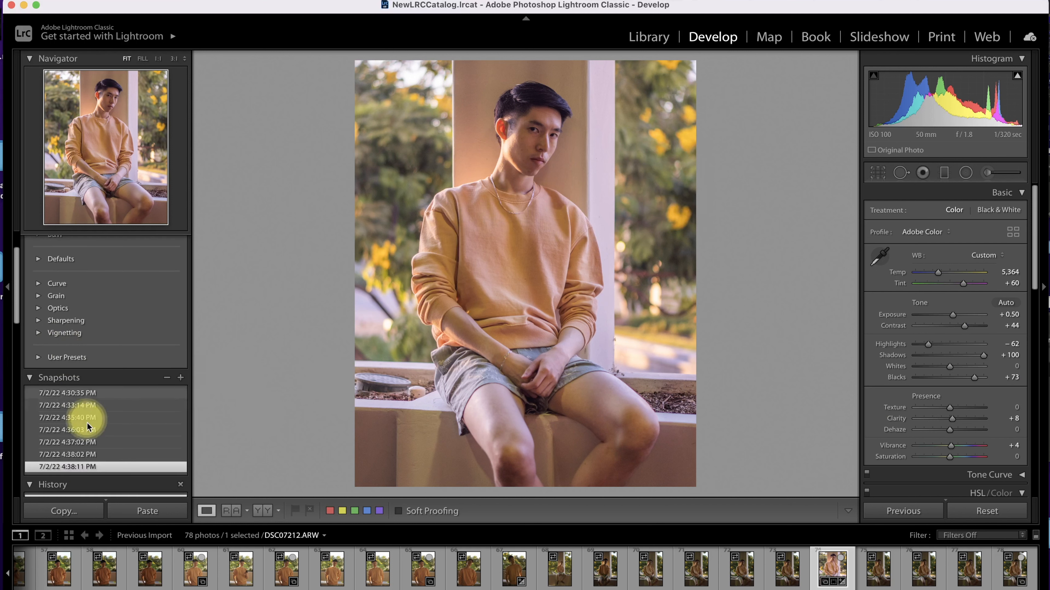
pyautogui.click(73, 456)
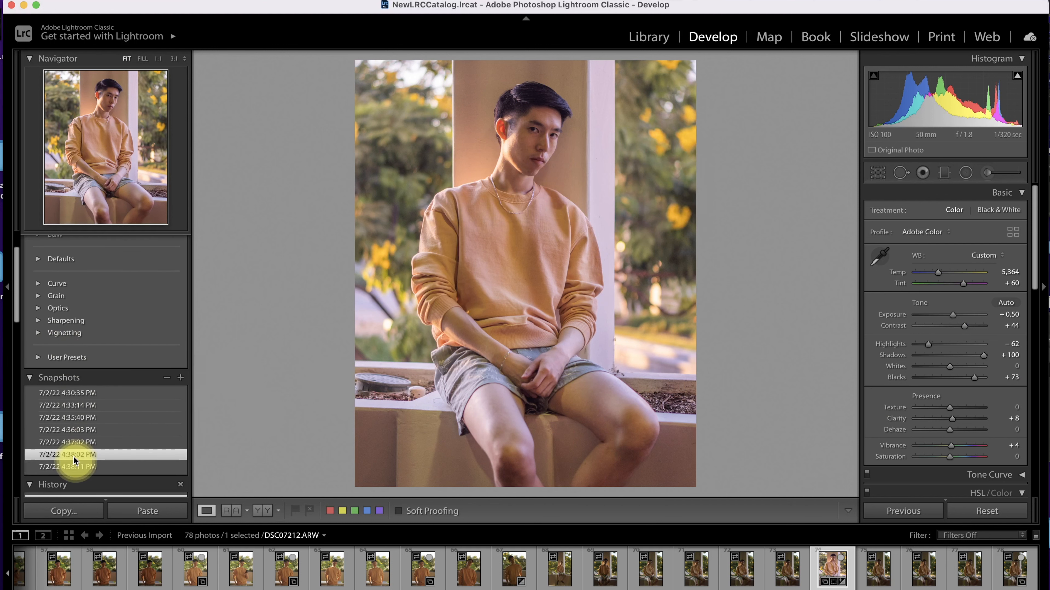
pyautogui.click(86, 443)
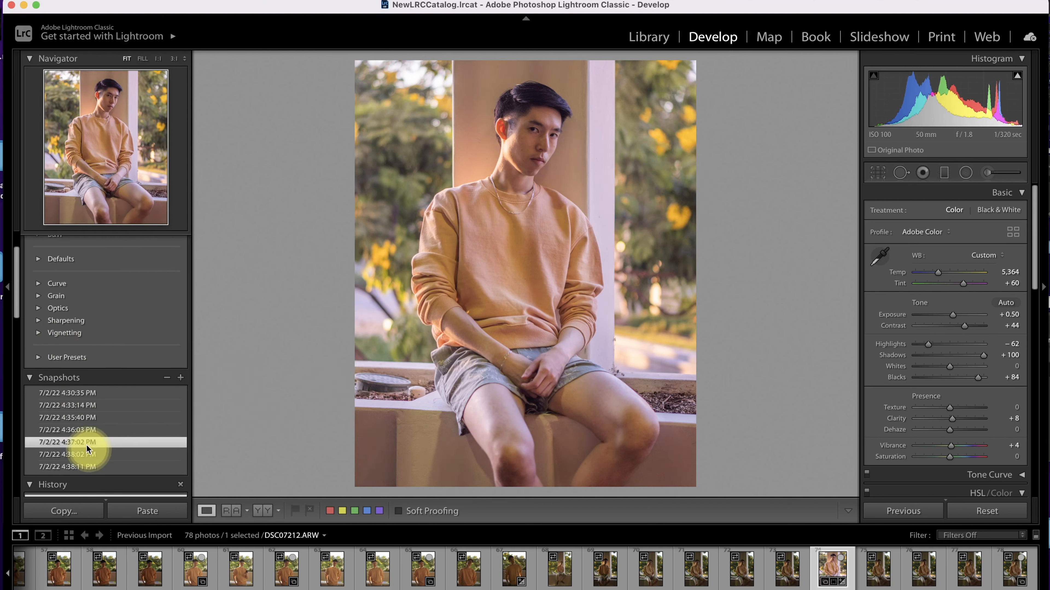
pyautogui.click(74, 467)
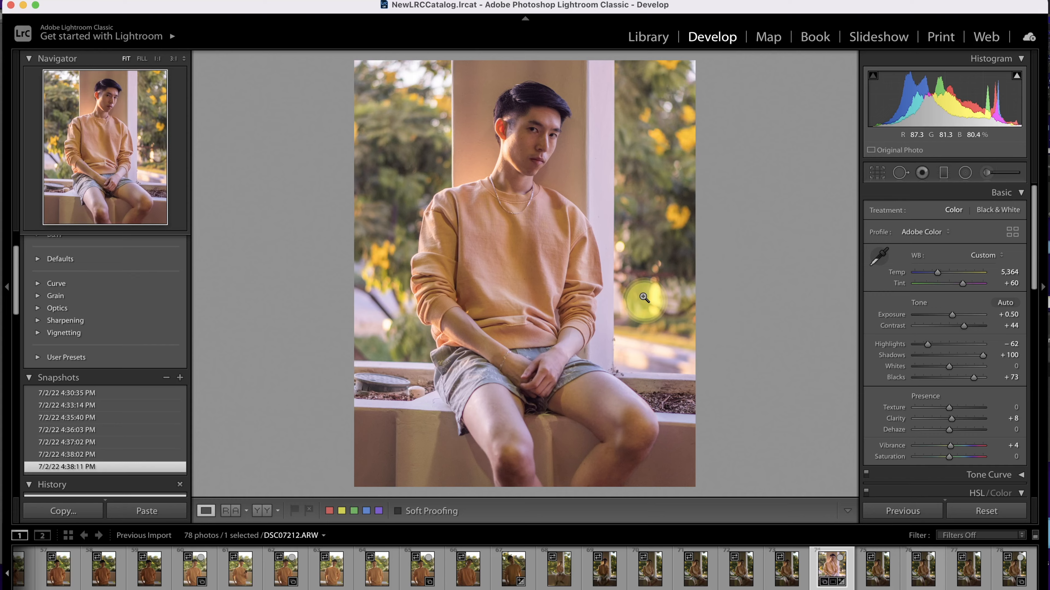
# Move the Lightroom window aside and bring the Photoshop window with DSC07212.ARW into view.
pyautogui.moveTo(329, 5); pyautogui.dragTo(369, 3)
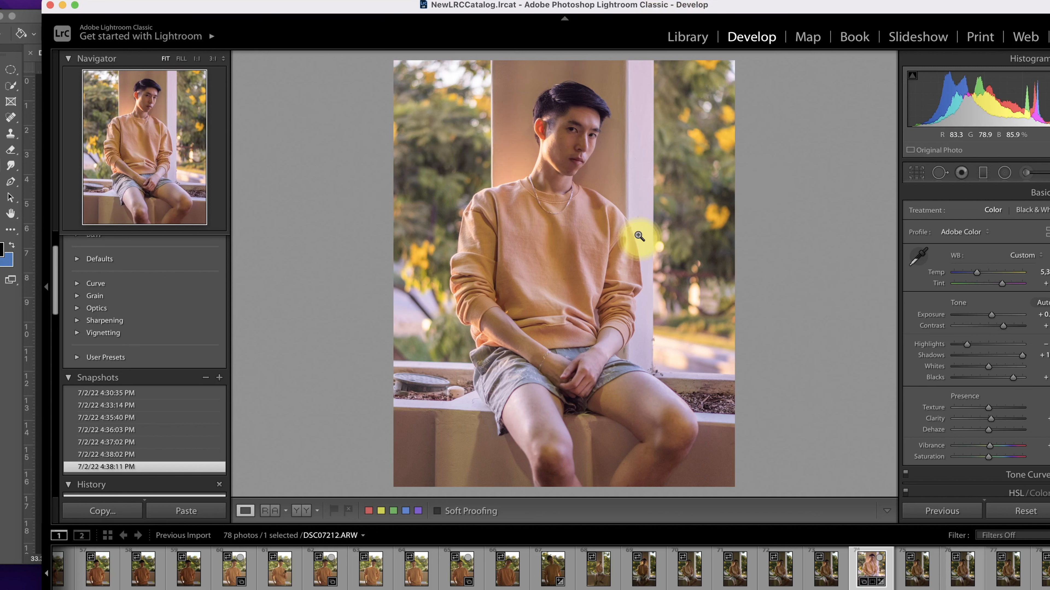
pyautogui.moveTo(480, 6); pyautogui.dragTo(1006, 6)
pyautogui.click(479, 18)
pyautogui.moveTo(566, 18); pyautogui.dragTo(666, 6)
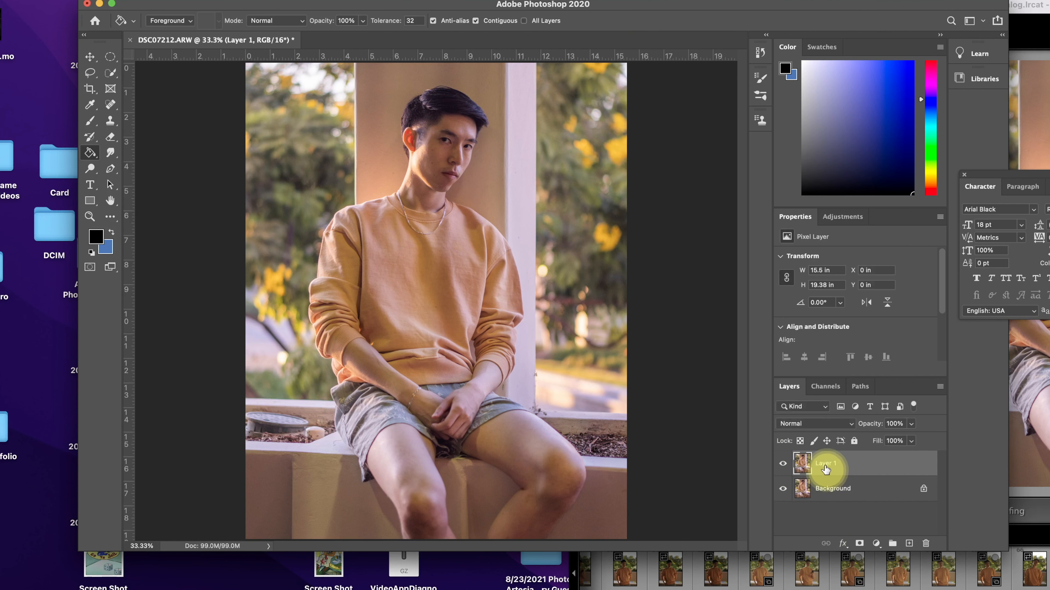
# Choose the Spot Healing Brush for Layer 1 and enlarge the portrait to 100% on the face.
pyautogui.moveTo(555, 4); pyautogui.dragTo(538, 4)
pyautogui.click(95, 104)
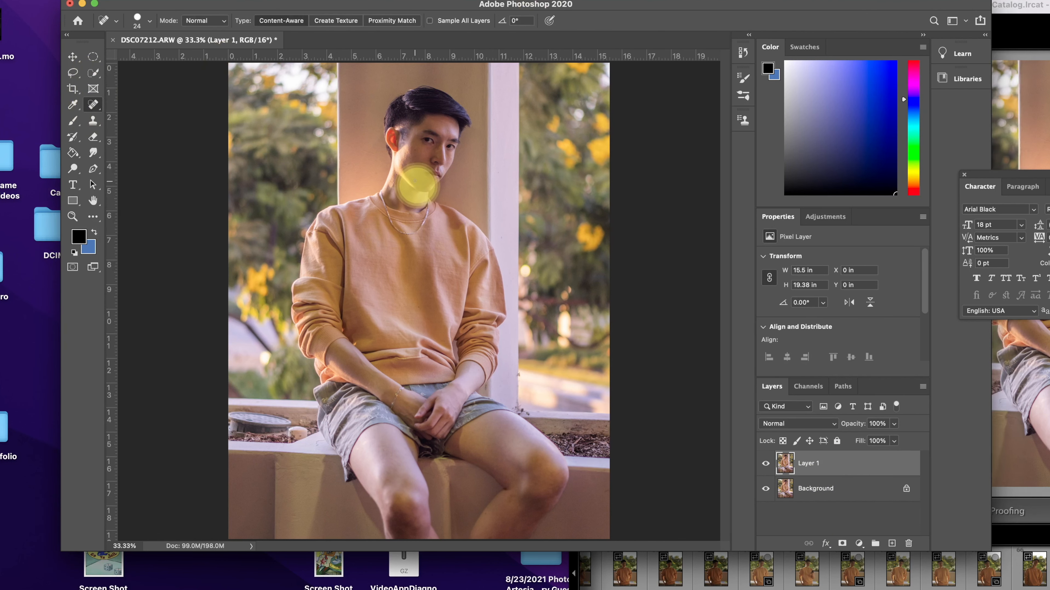
pyautogui.press('super+plus')
pyautogui.press('super+plus')
pyautogui.scroll(5, 418, 170)
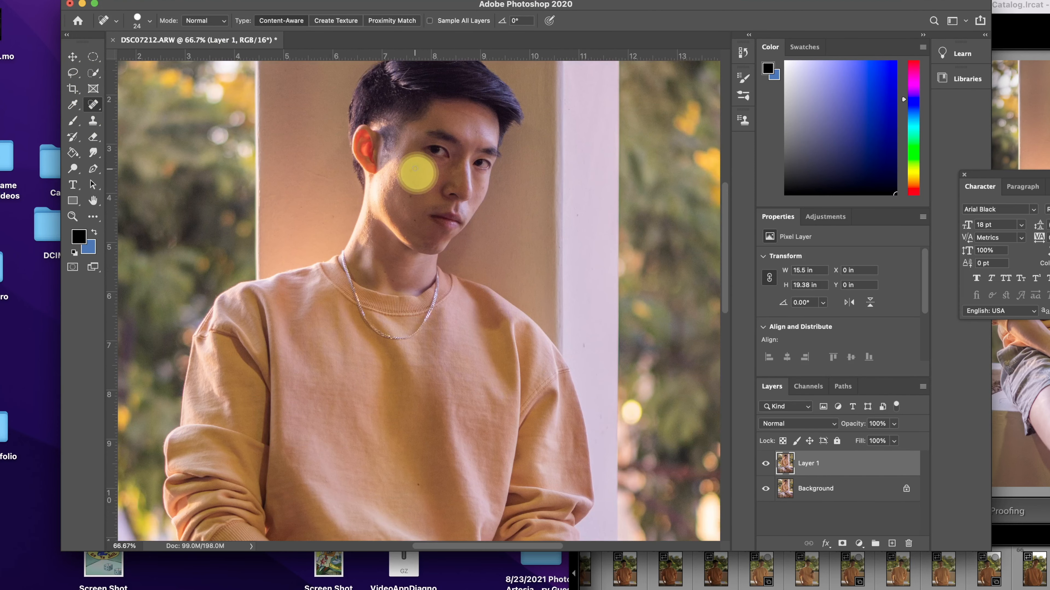
pyautogui.press('super+plus')
pyautogui.scroll(4, 417, 171)
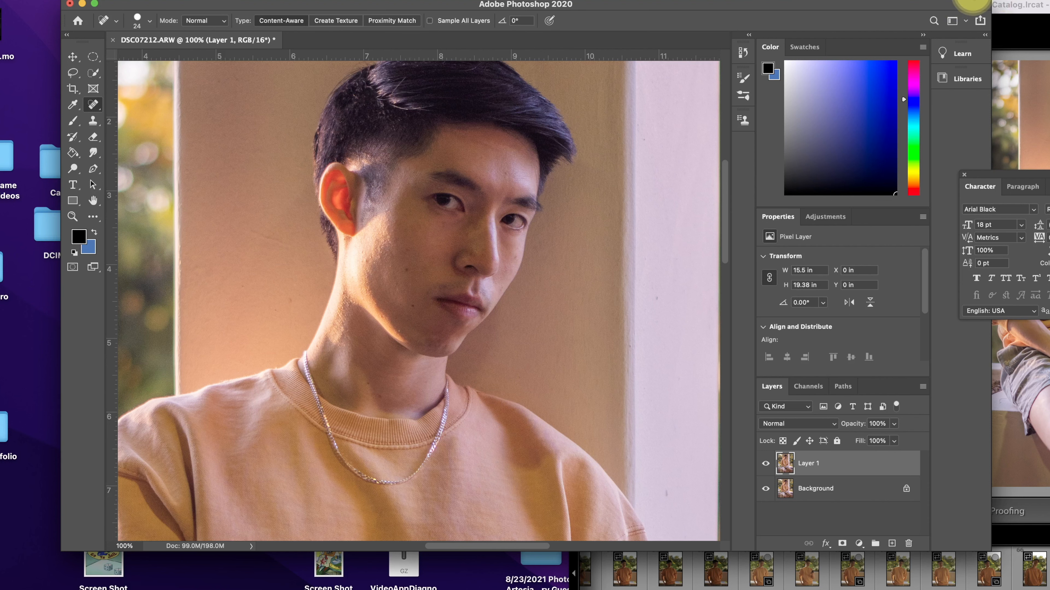
# Switch to the mouse-effect app and replace the yellow circle pointer effect with the 蝌蚪 effect from its library.
pyautogui.click(971, 5)
pyautogui.click(1008, 17)
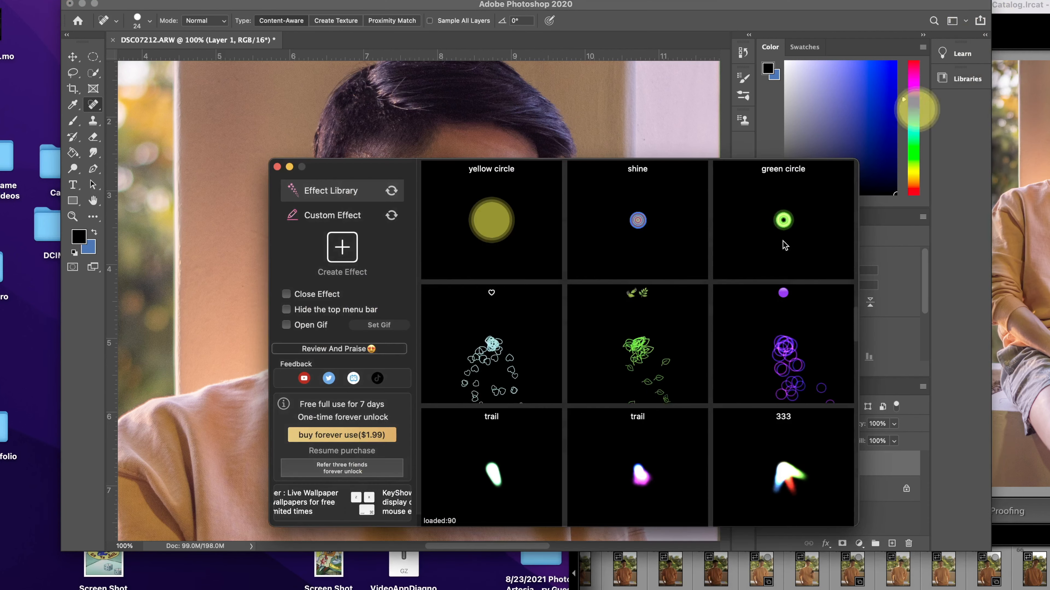
pyautogui.scroll(15, 641, 288)
pyautogui.moveTo(483, 350)
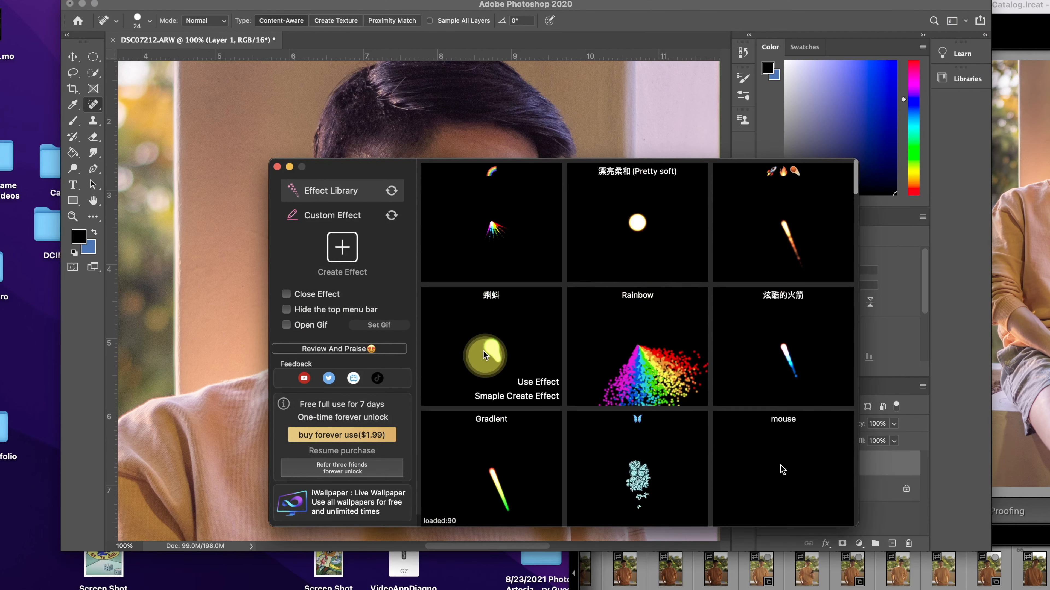
pyautogui.click(533, 382)
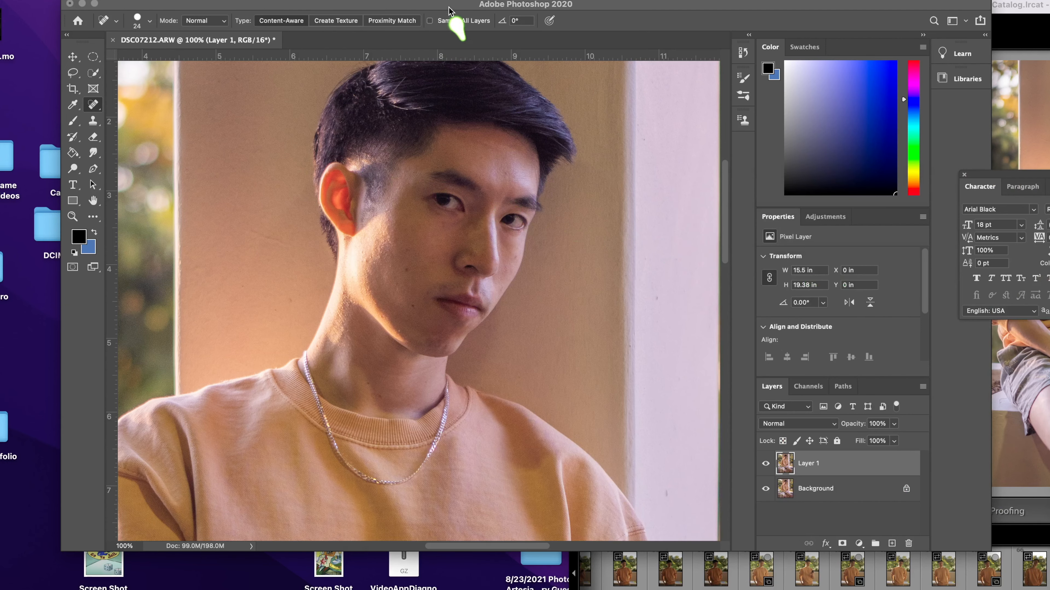
# Heal the blemishes around the nose, cheek and under the eye on Layer 1 at 200% zoom.
pyautogui.press('super+plus')
pyautogui.hscroll(-1, 438, 269)
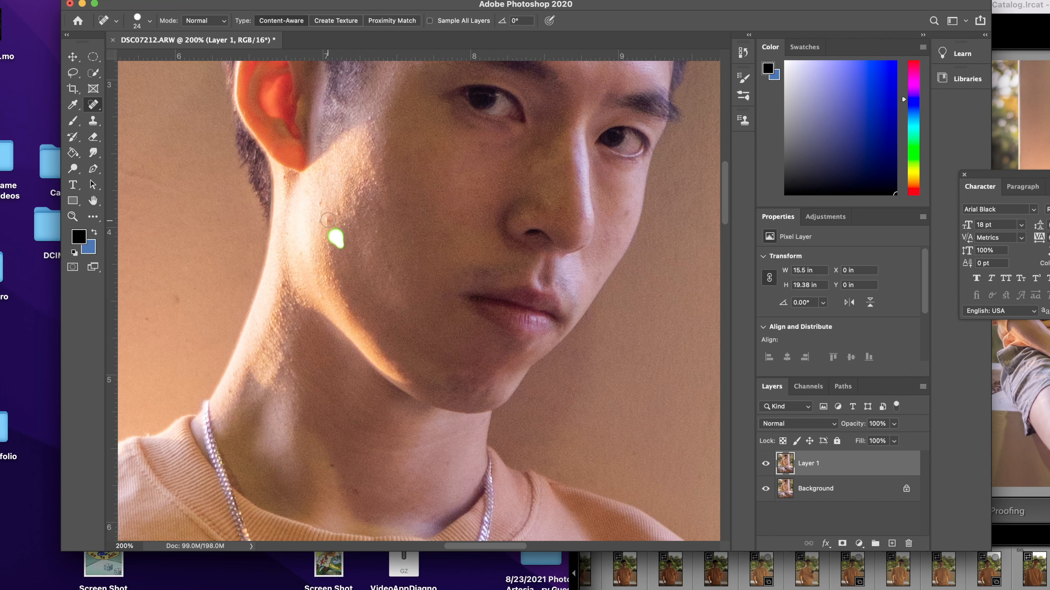
pyautogui.scroll(3, 455, 215)
pyautogui.hscroll(3, 455, 215)
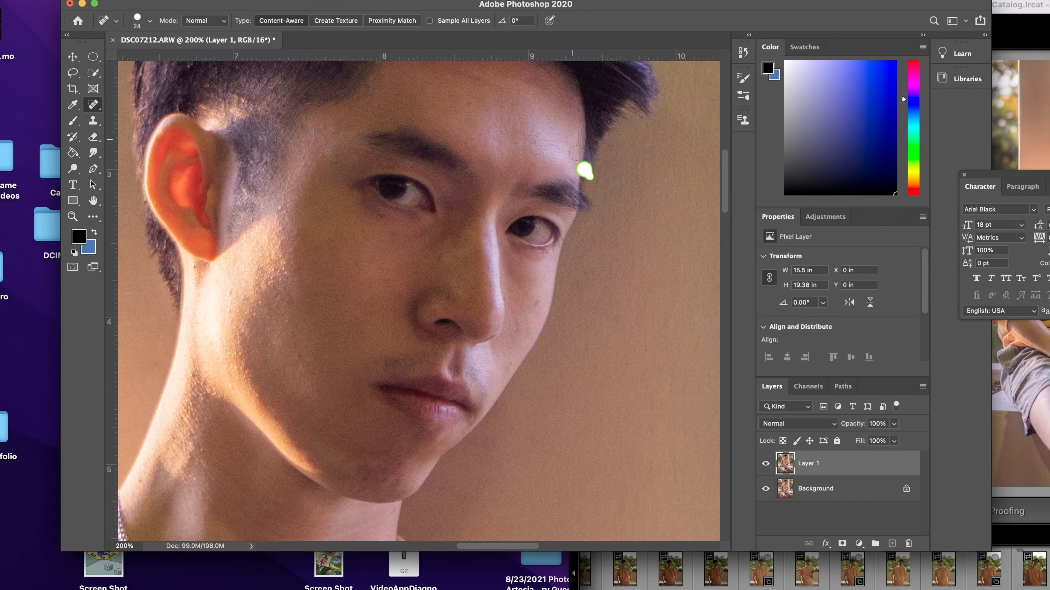
pyautogui.scroll(3, 574, 180)
pyautogui.hscroll(3, 574, 180)
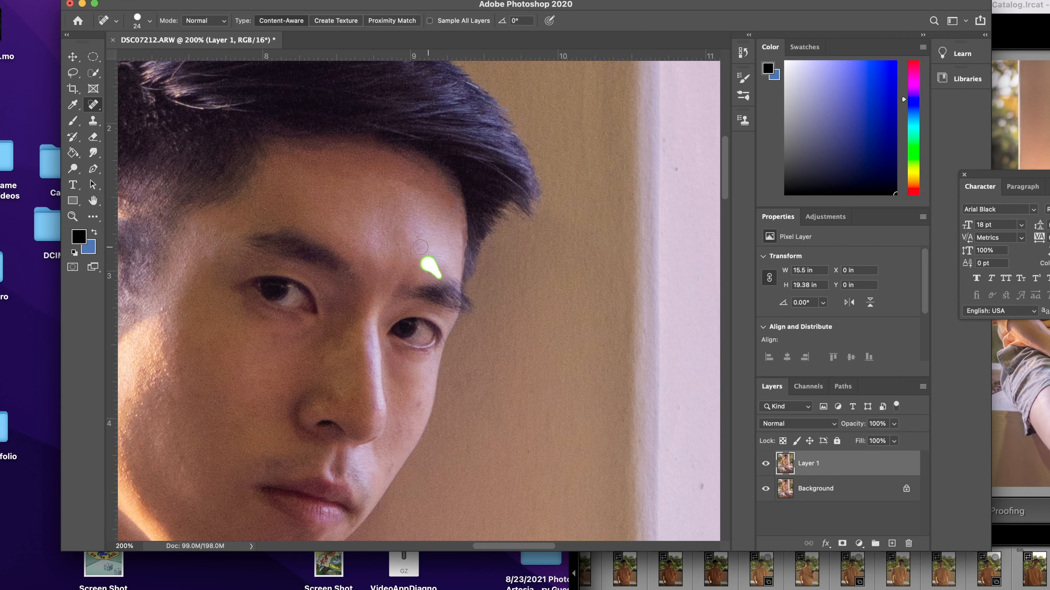
pyautogui.scroll(-4, 429, 225)
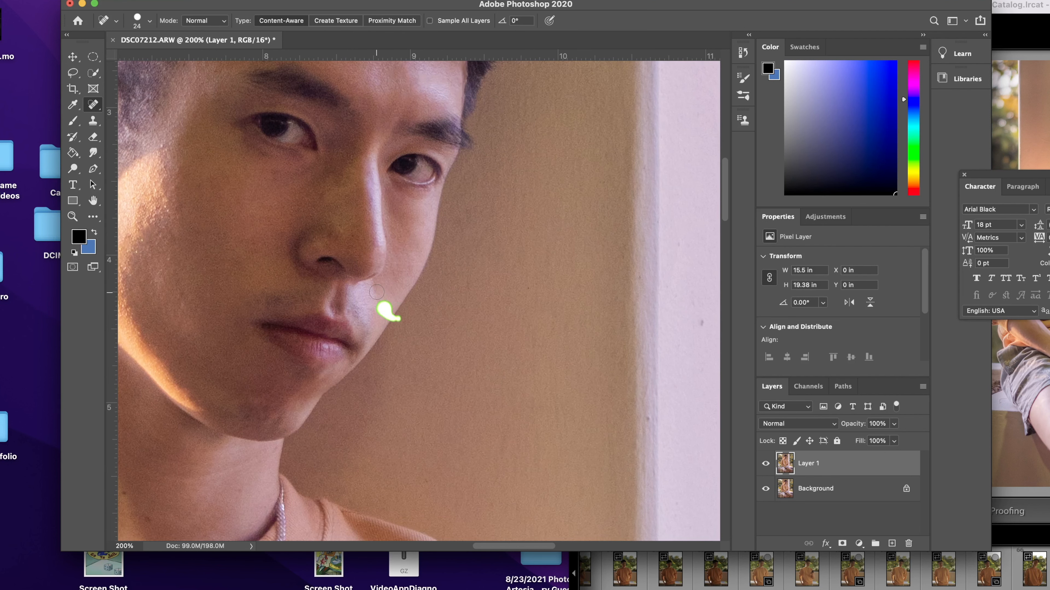
pyautogui.moveTo(339, 168)
pyautogui.mouseDown()
pyautogui.moveTo(328, 188)
pyautogui.moveTo(334, 174)
pyautogui.moveTo(313, 184)
pyautogui.mouseUp()
pyautogui.click(322, 173)
pyautogui.hscroll(-10, 347, 177)
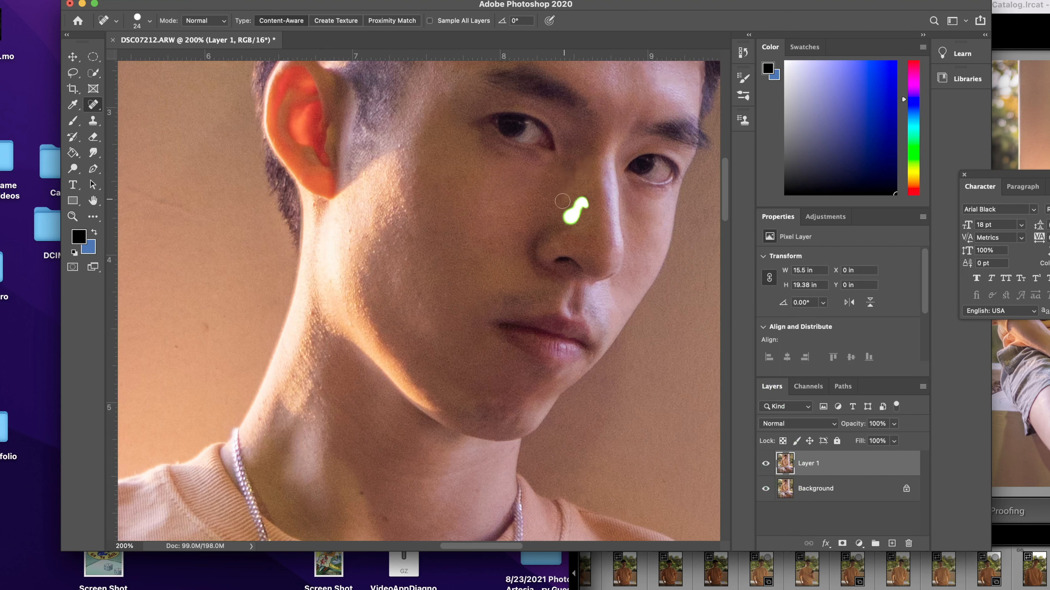
pyautogui.moveTo(625, 193); pyautogui.dragTo(644, 222)
pyautogui.click(627, 193)
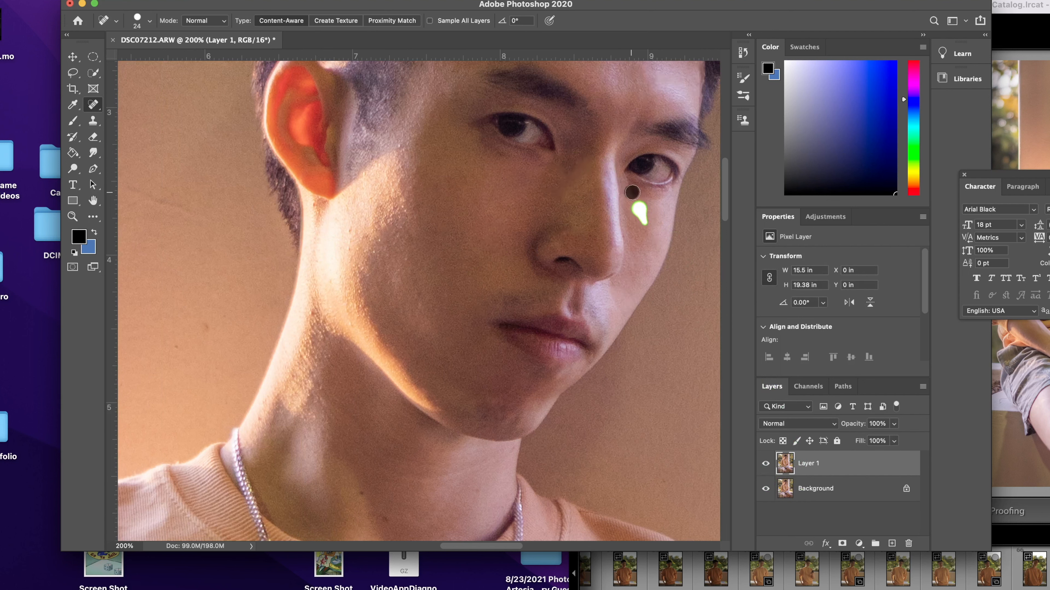
# Compare the retouched face with the original by hiding and showing Layer 1.
pyautogui.click(766, 463)
pyautogui.click(765, 464)
pyautogui.click(765, 463)
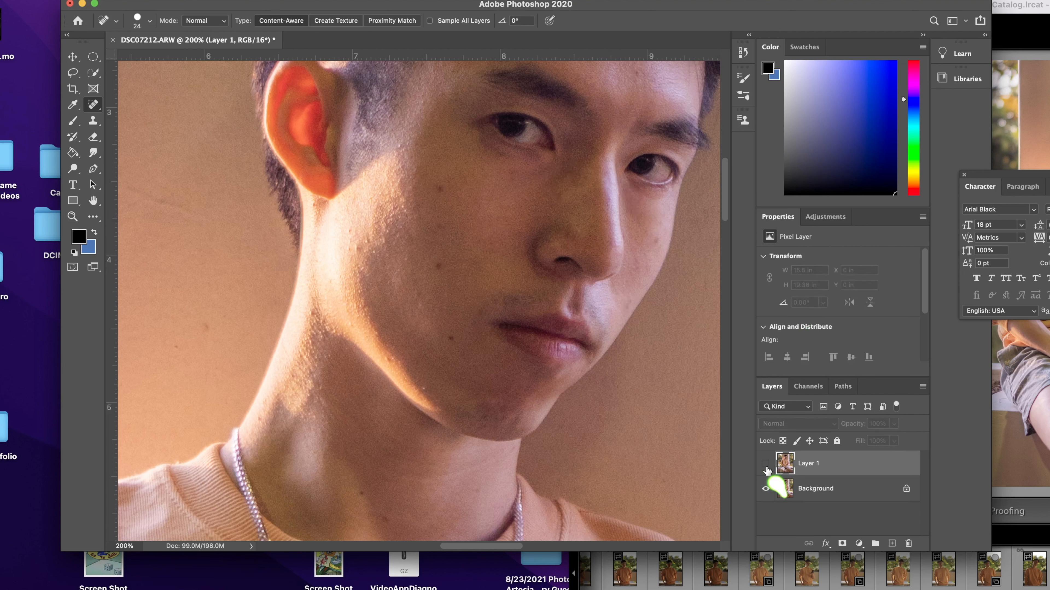
pyautogui.click(765, 464)
# Erase the retouching just under the eye beside the nose on Layer 1 with a 9 px Eraser.
pyautogui.click(93, 136)
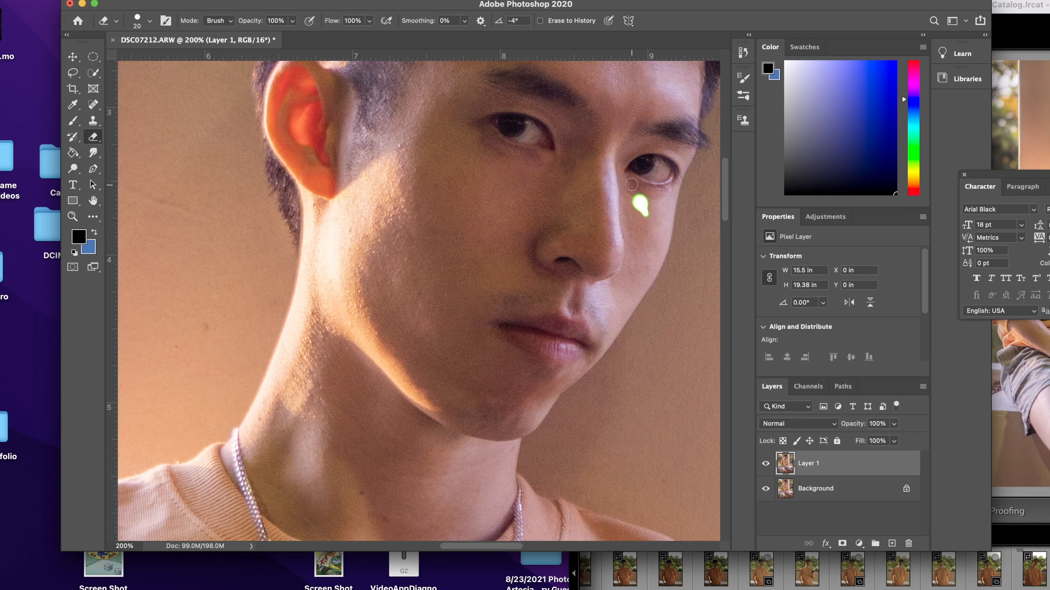
pyautogui.moveTo(268, 132)
pyautogui.mouseDown()
pyautogui.moveTo(219, 71)
pyautogui.moveTo(142, 41)
pyautogui.moveTo(133, 59)
pyautogui.mouseUp()
pyautogui.click(146, 25)
pyautogui.press('super+equal')
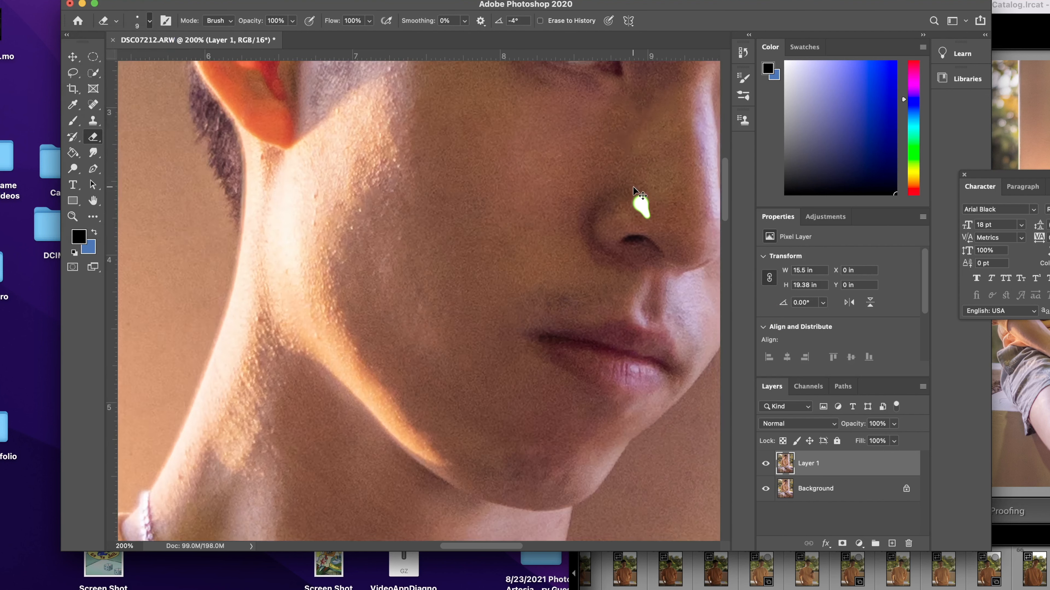
pyautogui.scroll(3, 632, 186)
pyautogui.hscroll(3, 632, 186)
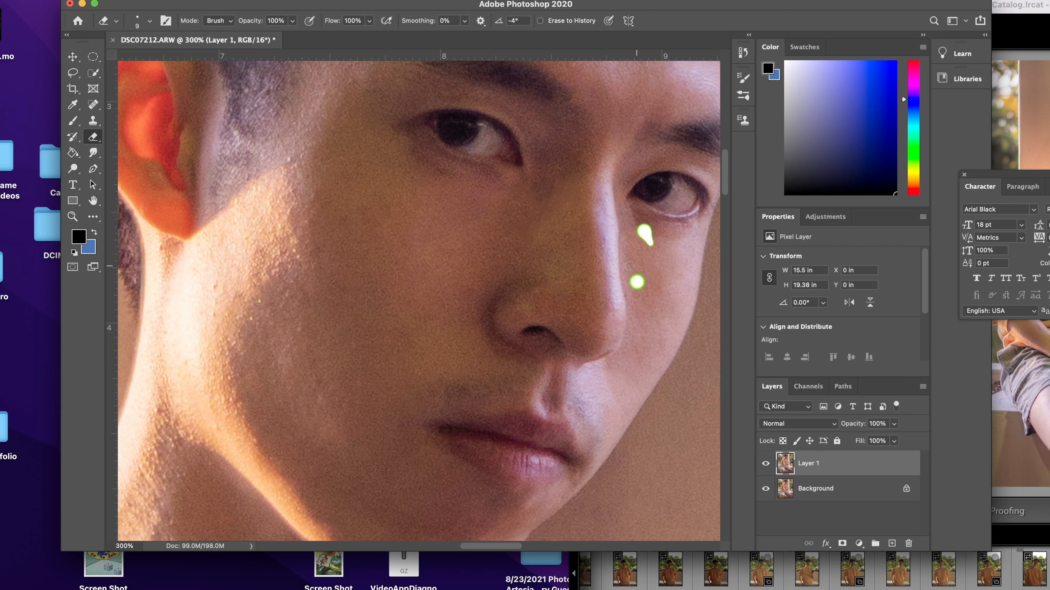
pyautogui.moveTo(644, 224); pyautogui.dragTo(636, 220)
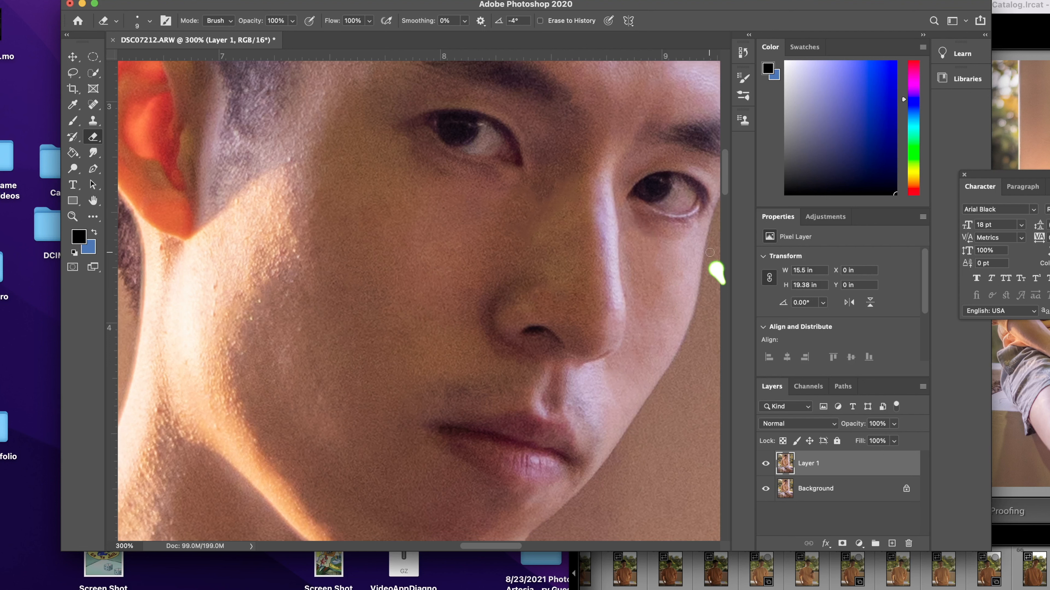
# Heal blemishes on the jaw, neck and just below the earlobe with the 24 px Spot Healing Brush.
pyautogui.click(93, 104)
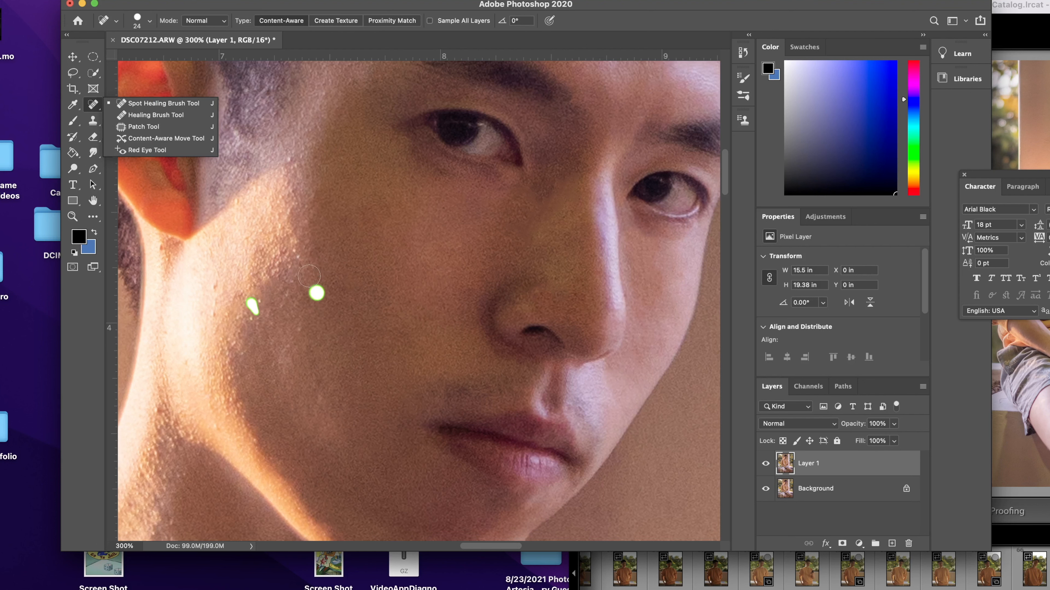
pyautogui.click(289, 273)
pyautogui.scroll(2, 304, 293)
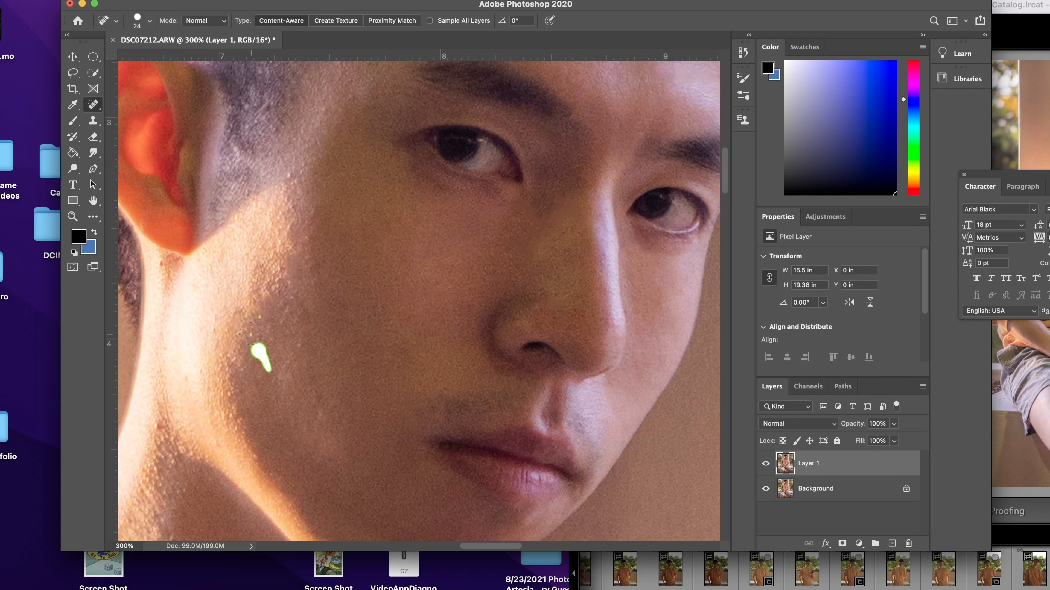
pyautogui.scroll(-5, 156, 426)
pyautogui.hscroll(-3, 156, 426)
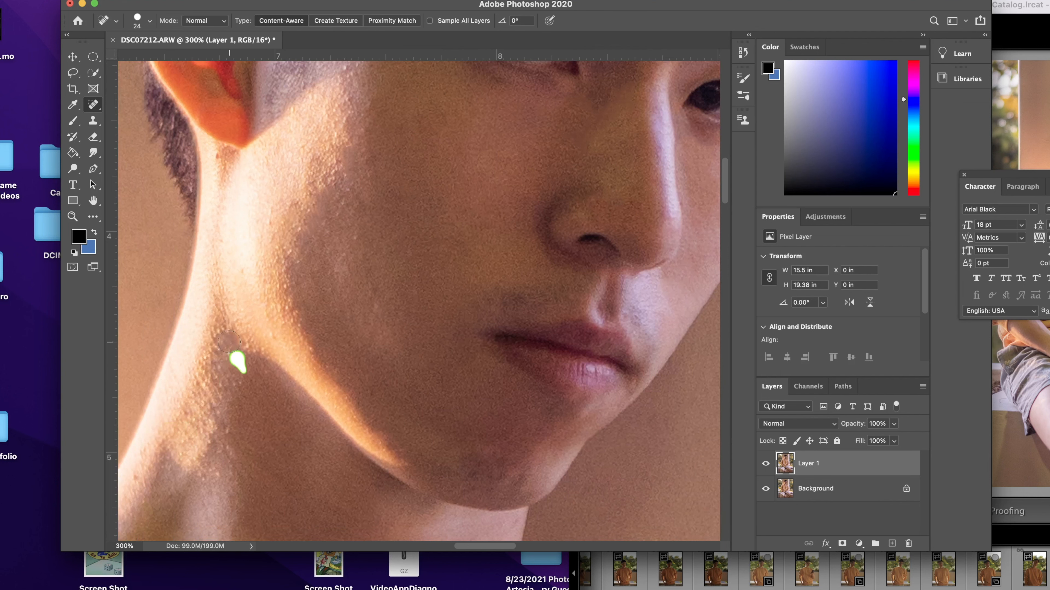
pyautogui.hscroll(-5, 180, 474)
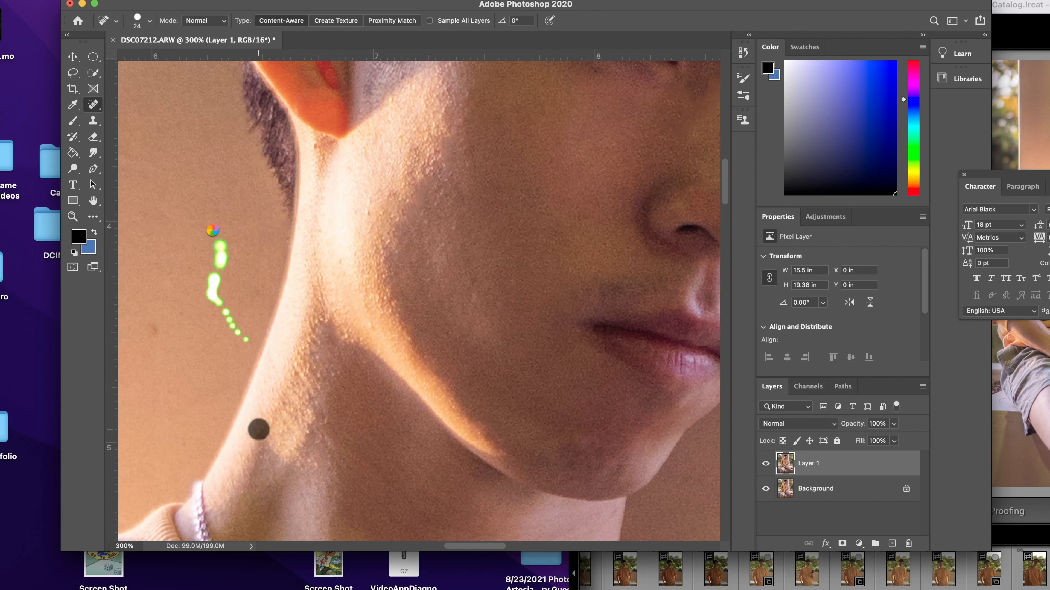
pyautogui.scroll(8, 600, 259)
pyautogui.click(319, 314)
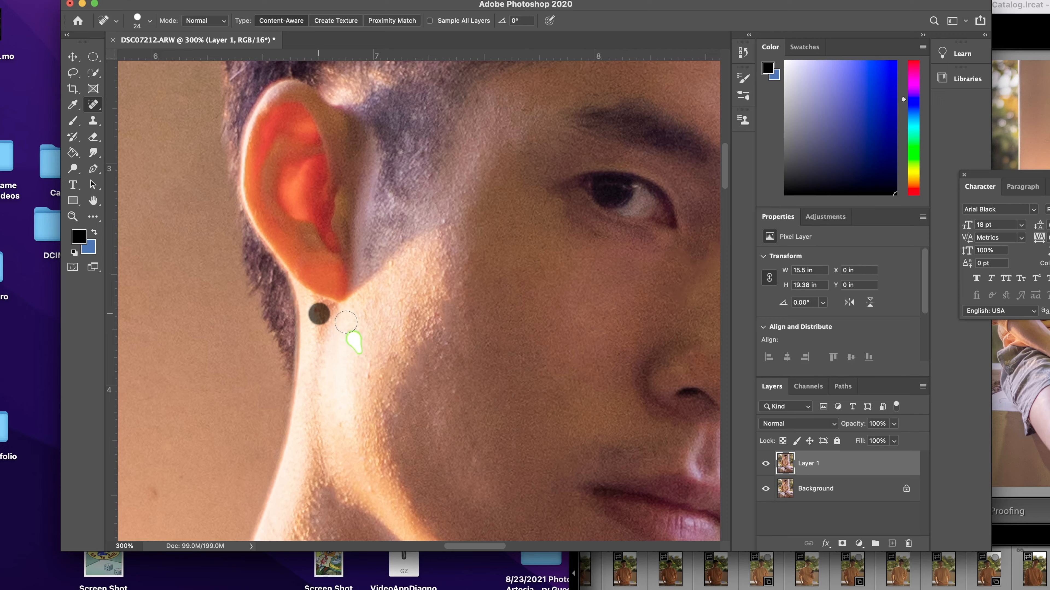
# Heal further skin blemishes along the sunlit cheek and jawline.
pyautogui.hscroll(7, 371, 309)
pyautogui.scroll(5, 372, 311)
pyautogui.click(269, 319)
pyautogui.scroll(-12, 273, 320)
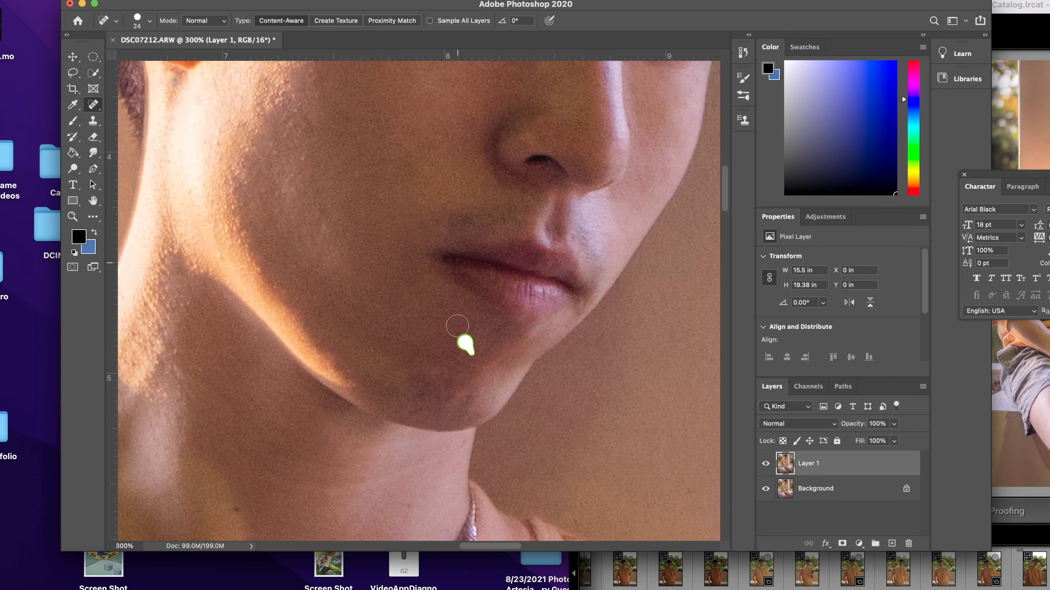
pyautogui.scroll(-2, 457, 326)
pyautogui.click(322, 184)
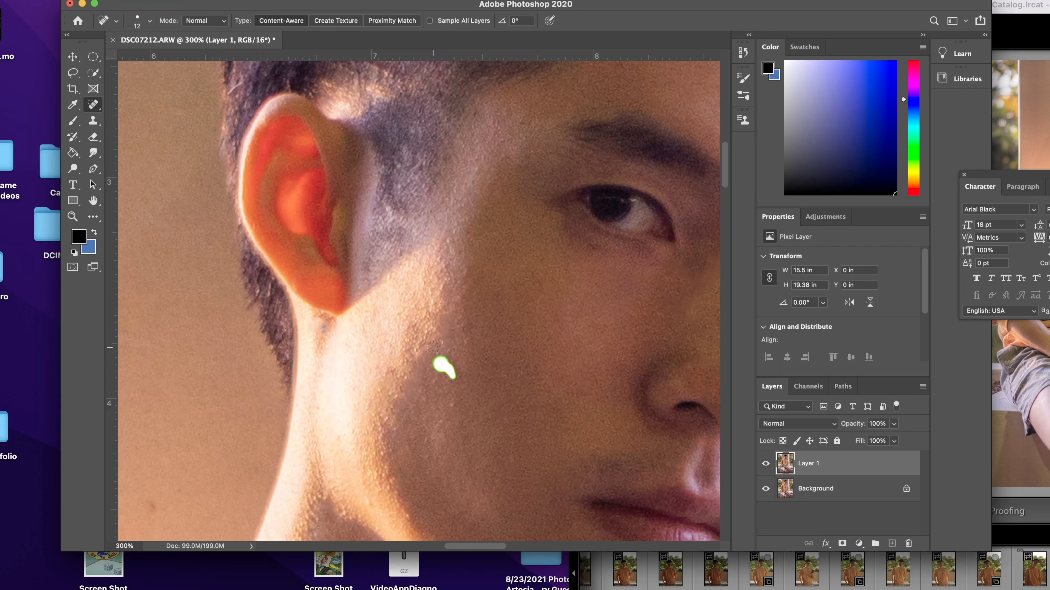
# Smooth the remaining blemishes on the cheek, jaw, chin and neck with repeated 12 px Spot Healing strokes.
pyautogui.moveTo(425, 352); pyautogui.dragTo(398, 196)
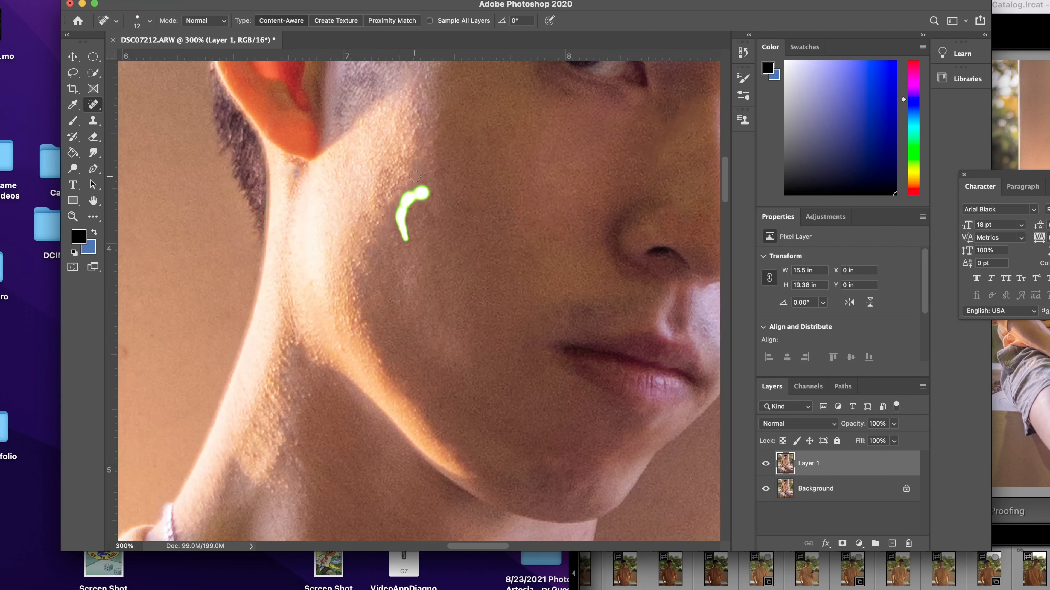
pyautogui.moveTo(405, 248); pyautogui.dragTo(407, 263)
pyautogui.moveTo(414, 170); pyautogui.dragTo(403, 220)
pyautogui.moveTo(406, 279); pyautogui.dragTo(415, 309)
pyautogui.moveTo(413, 254); pyautogui.dragTo(425, 241)
pyautogui.moveTo(310, 371); pyautogui.dragTo(303, 357)
pyautogui.click(298, 444)
pyautogui.click(312, 396)
pyautogui.moveTo(387, 445); pyautogui.dragTo(252, 426)
pyautogui.click(452, 293)
pyautogui.moveTo(418, 385); pyautogui.dragTo(457, 390)
pyautogui.moveTo(554, 243); pyautogui.dragTo(560, 253)
pyautogui.click(583, 210)
pyautogui.moveTo(578, 210); pyautogui.dragTo(574, 223)
pyautogui.moveTo(627, 210); pyautogui.dragTo(629, 221)
pyautogui.moveTo(522, 354)
pyautogui.mouseDown()
pyautogui.moveTo(542, 360)
pyautogui.moveTo(517, 359)
pyautogui.mouseUp()
pyautogui.scroll(-7, 513, 341)
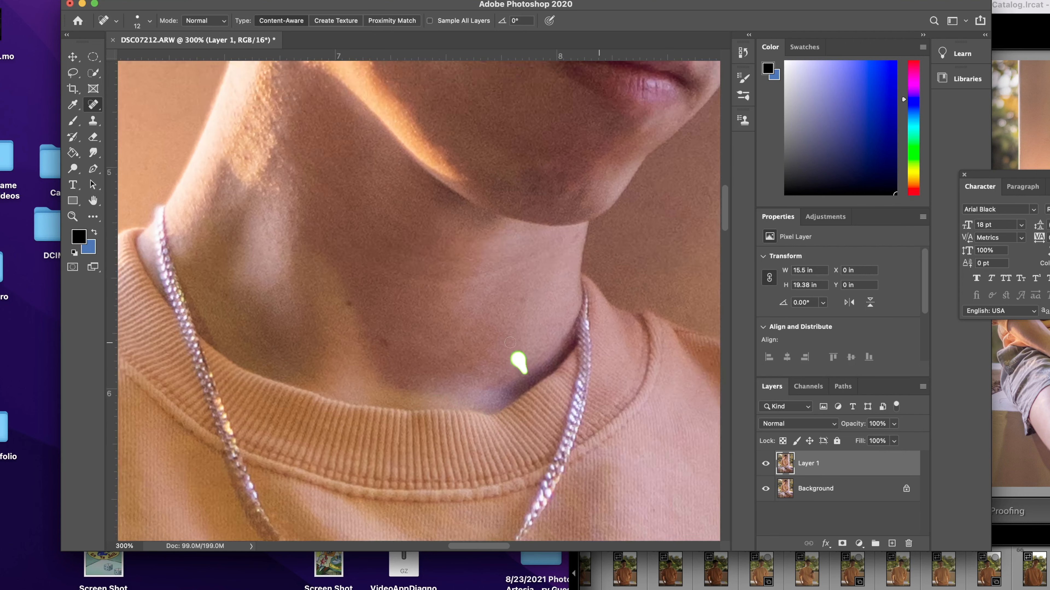
pyautogui.scroll(-3, 510, 342)
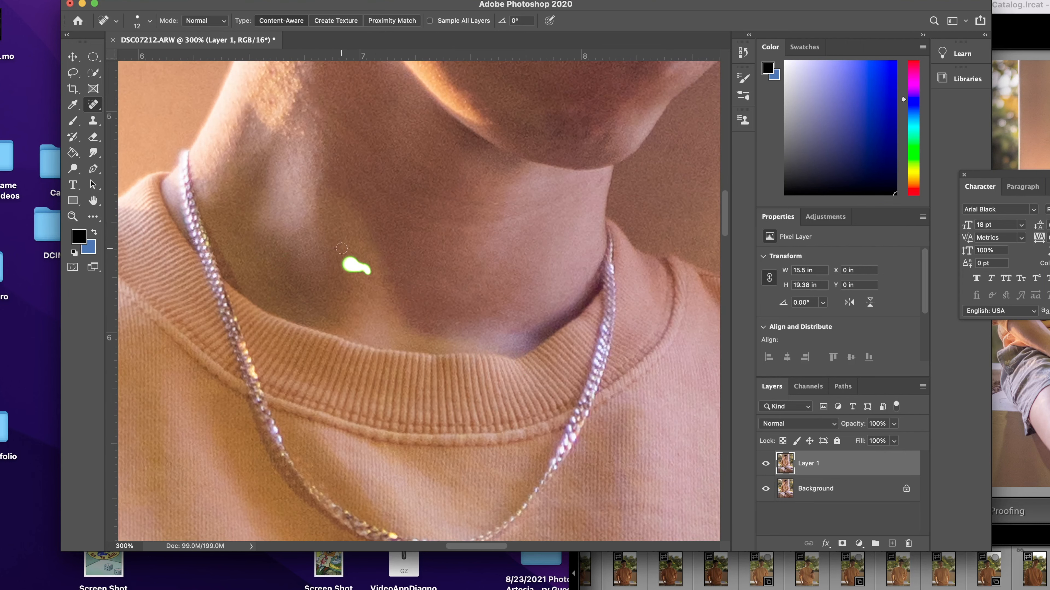
# Examine the sweater, arms, legs, ledge and background for remaining spots to retouch.
pyautogui.scroll(-15, 341, 249)
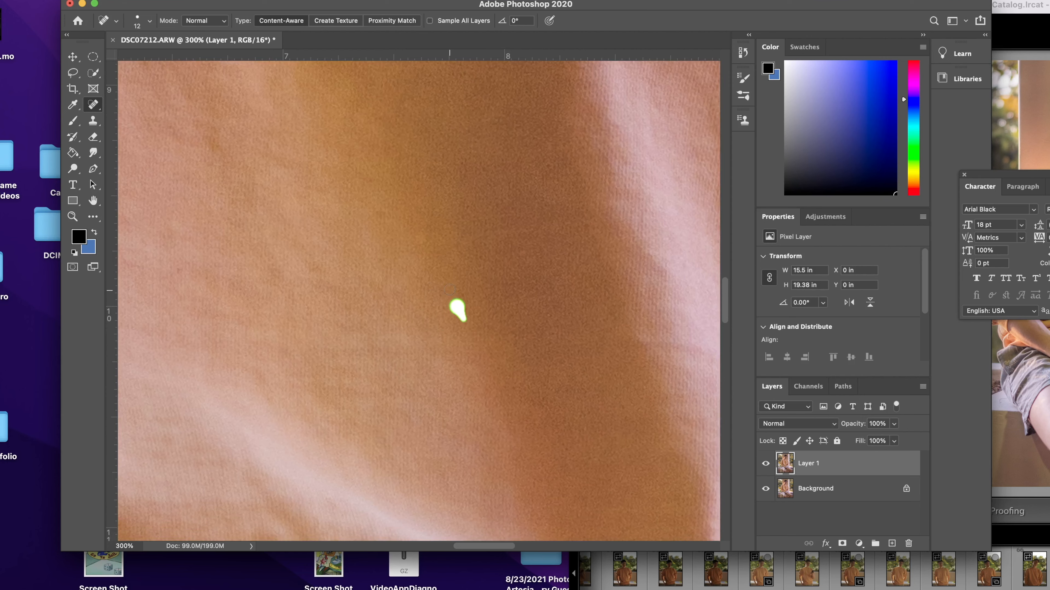
pyautogui.press('super+minus')
pyautogui.press('super+minus')
pyautogui.press('super+minus')
pyautogui.scroll(-10, 364, 448)
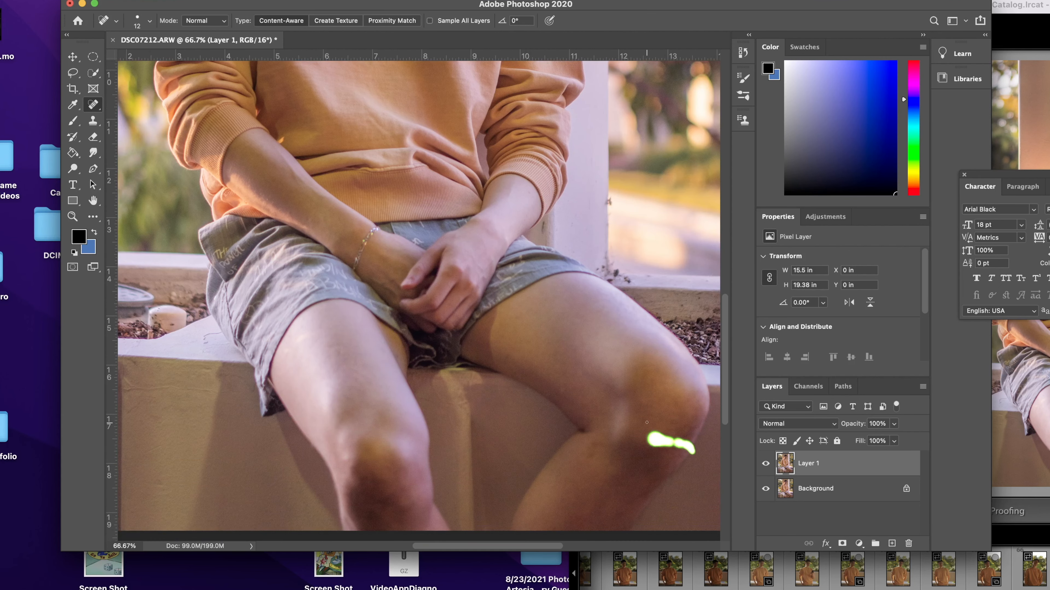
pyautogui.hscroll(-10, 657, 441)
pyautogui.scroll(5, 657, 442)
pyautogui.hscroll(12, 544, 438)
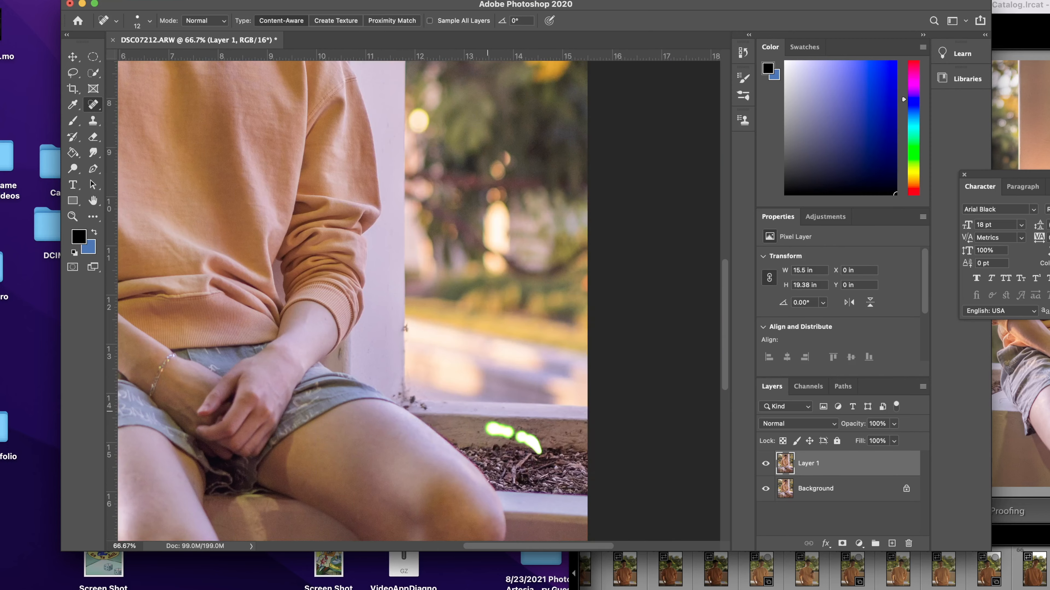
pyautogui.hscroll(-10, 329, 379)
pyautogui.scroll(3, 449, 480)
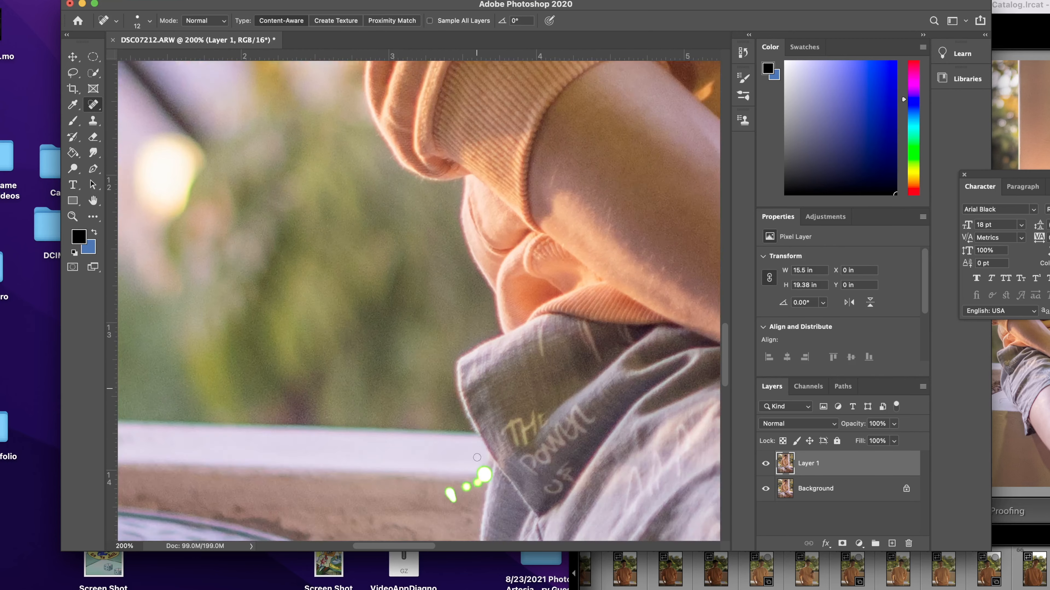
# Touch up the area where the sweater hem meets the shorts and compare Layer 1 with the original.
pyautogui.moveTo(474, 316); pyautogui.dragTo(524, 305)
pyautogui.click(765, 464)
pyautogui.click(765, 464)
pyautogui.click(765, 464)
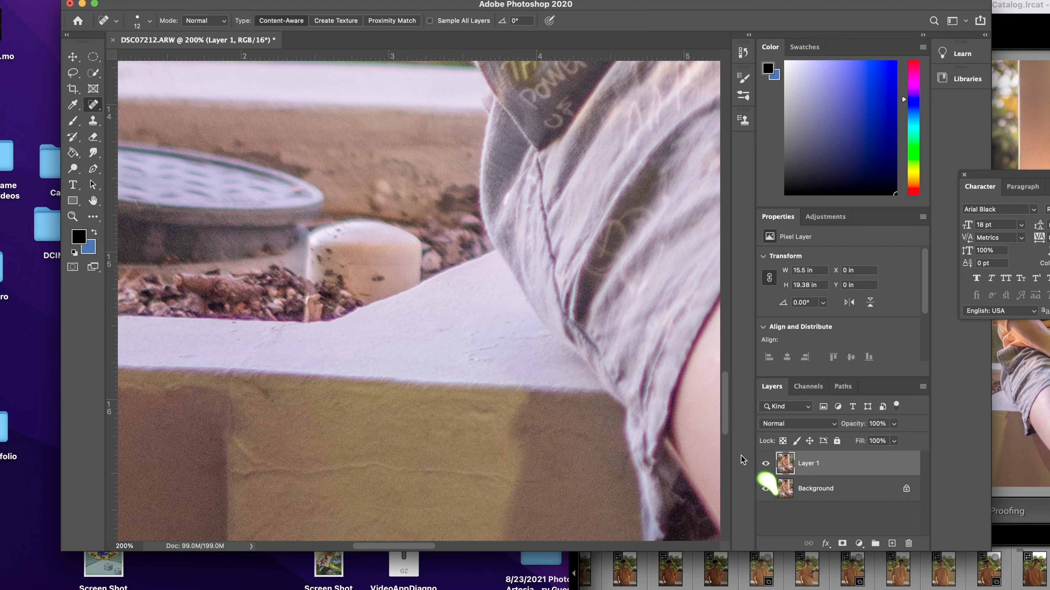
# Set the Spot Healing Brush to 28 px and heal the marks on the white pillar and along its edge.
pyautogui.press('super+minus')
pyautogui.press('super+minus')
pyautogui.press('super+minus')
pyautogui.press('super+minus')
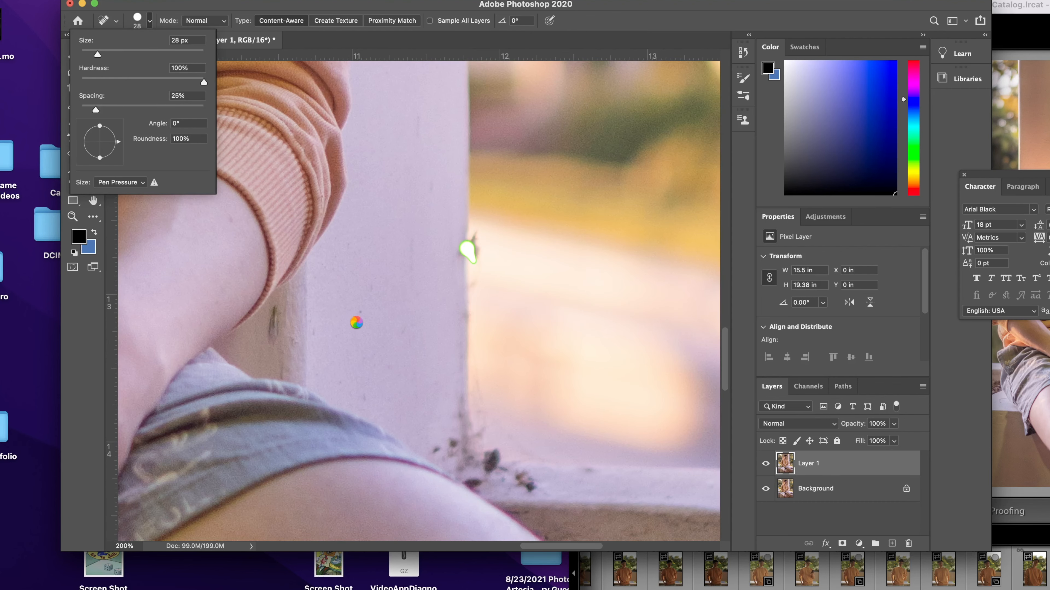
pyautogui.hscroll(-5, 356, 323)
pyautogui.click(377, 220)
pyautogui.click(419, 316)
pyautogui.click(432, 370)
pyautogui.click(614, 243)
pyautogui.moveTo(649, 269); pyautogui.dragTo(626, 232)
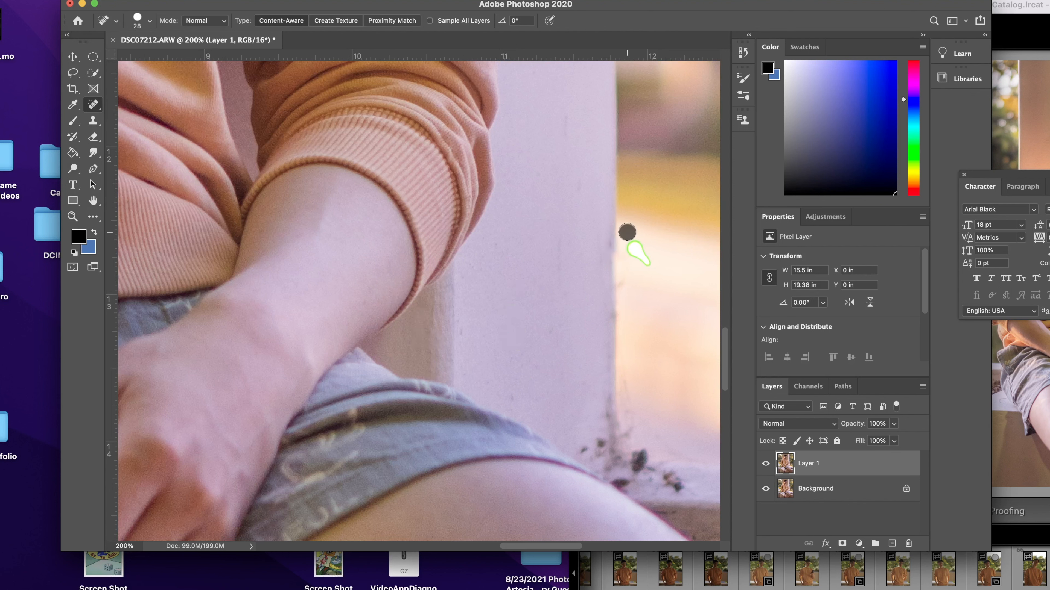
# Remove the dirt line and dark debris at the base of the pillar and on the ledge beside the thigh.
pyautogui.moveTo(609, 397); pyautogui.dragTo(613, 455)
pyautogui.click(601, 443)
pyautogui.click(583, 450)
pyautogui.moveTo(641, 454); pyautogui.dragTo(637, 470)
pyautogui.click(621, 483)
pyautogui.moveTo(666, 476); pyautogui.dragTo(677, 488)
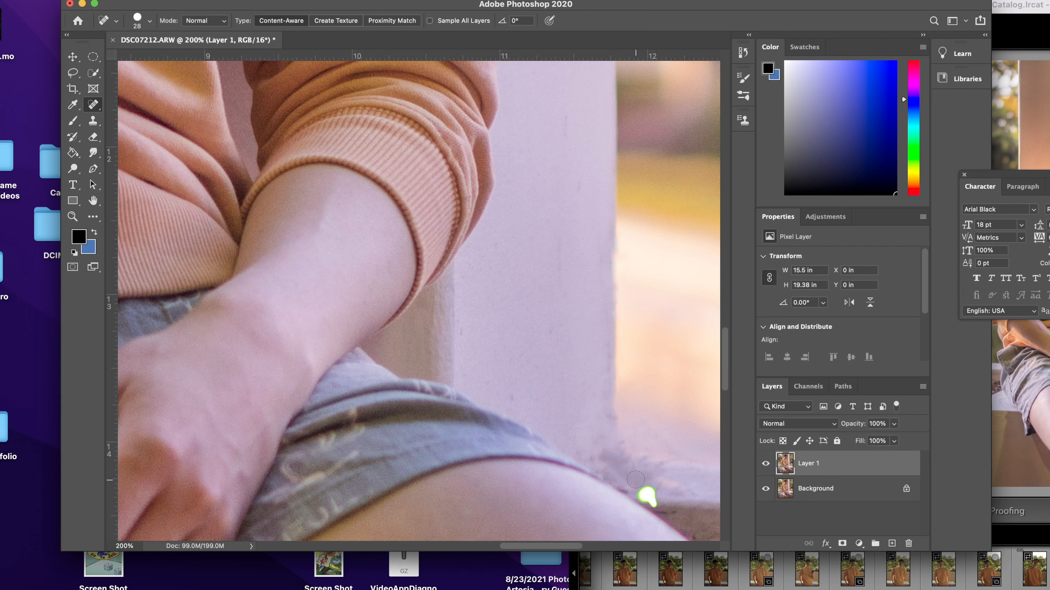
# Compare the retouched Layer 1 with the original Background at a wider view of the portrait.
pyautogui.press('super+minus')
pyautogui.press('super+minus')
pyautogui.press('super+minus')
pyautogui.press('super+minus')
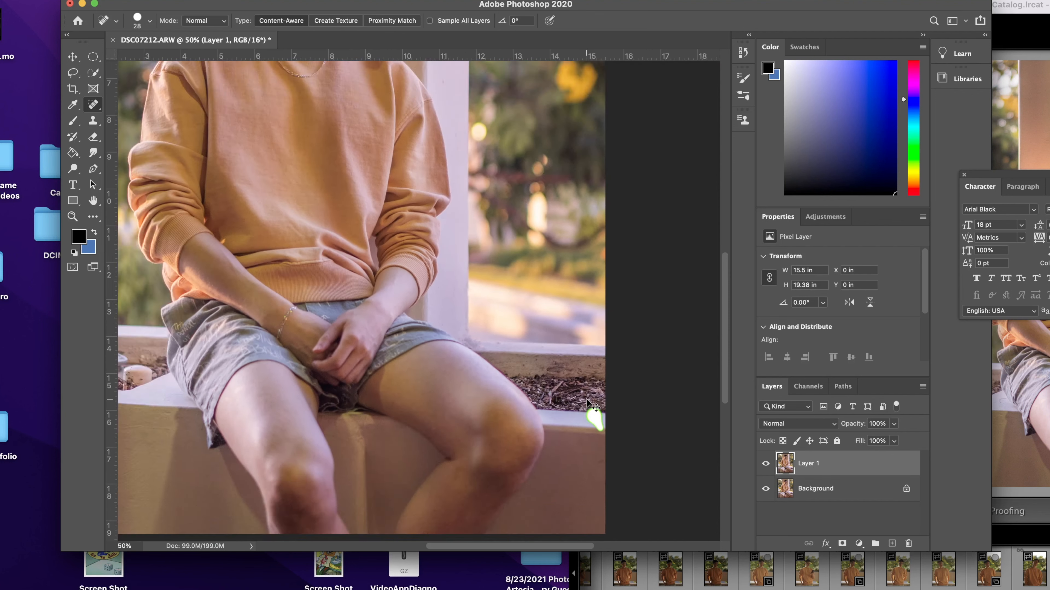
pyautogui.click(766, 465)
pyautogui.click(766, 465)
pyautogui.click(766, 465)
pyautogui.click(767, 465)
# Set the Spot Healing Brush to 16 px and heal a light streak in the hair above the forehead.
pyautogui.press('super+plus')
pyautogui.press('super+plus')
pyautogui.press('super+plus')
pyautogui.press('super+plus')
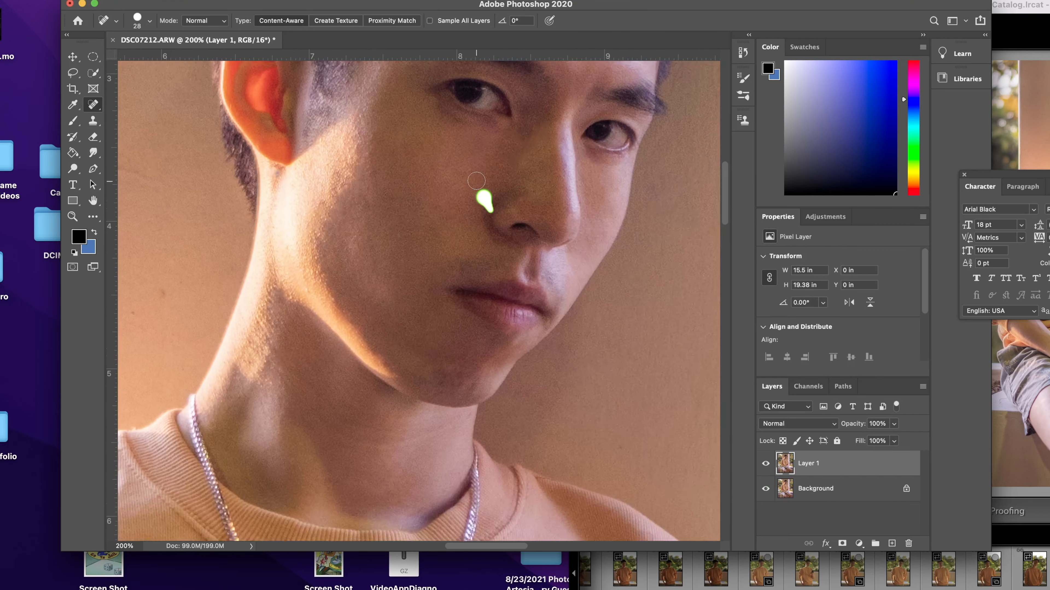
pyautogui.scroll(10, 413, 285)
pyautogui.click(150, 21)
pyautogui.moveTo(95, 56); pyautogui.dragTo(92, 56)
pyautogui.moveTo(394, 149); pyautogui.dragTo(380, 172)
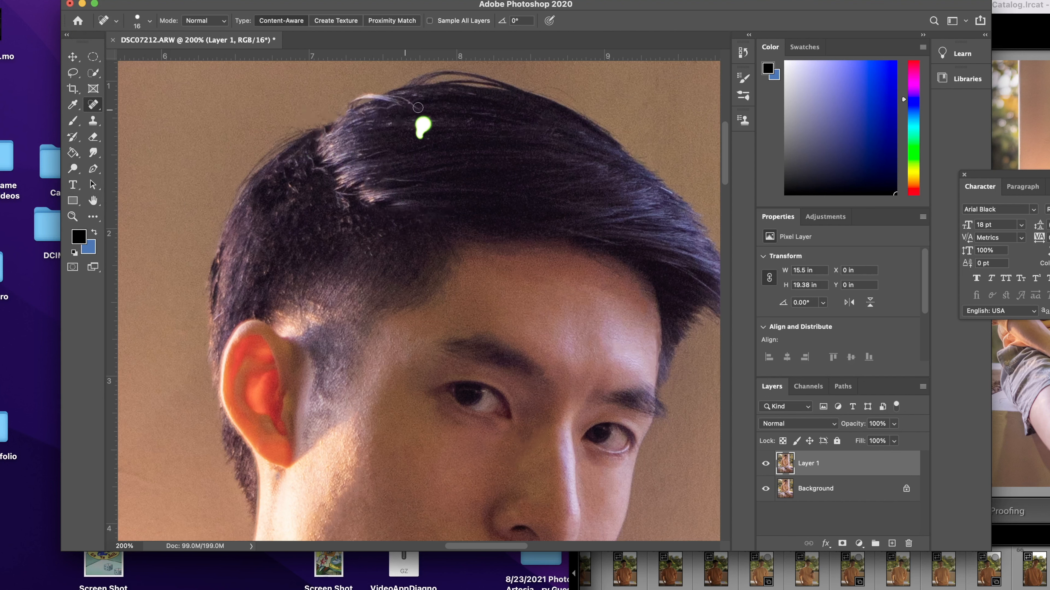
# Heal the stray hairs along the upper and front outline of the hair and a streak within it.
pyautogui.moveTo(531, 89); pyautogui.dragTo(567, 95)
pyautogui.click(649, 159)
pyautogui.scroll(-5, 652, 160)
pyautogui.hscroll(3, 652, 160)
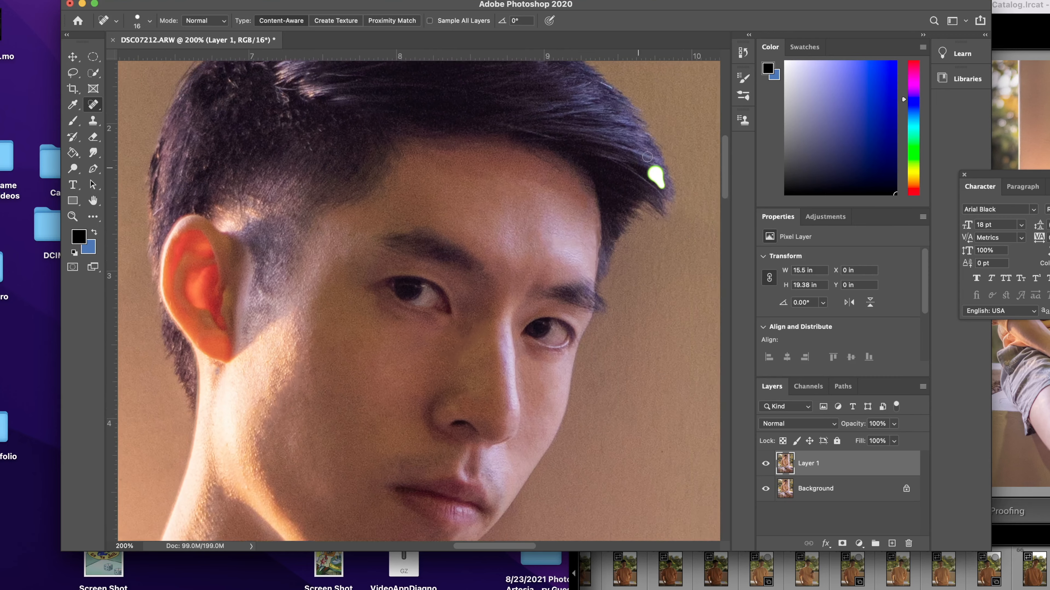
pyautogui.hscroll(-6, 479, 282)
pyautogui.moveTo(456, 108); pyautogui.dragTo(503, 109)
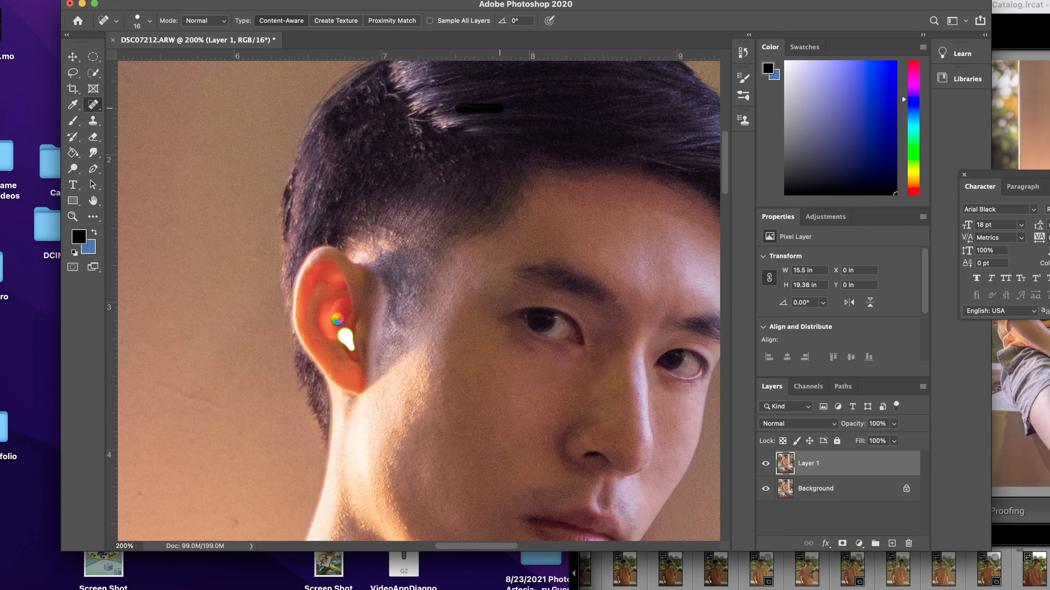
# Examine the face, hair, sweater, pillar and full portrait for remaining spots to retouch.
pyautogui.press('super+minus')
pyautogui.hscroll(3, 468, 316)
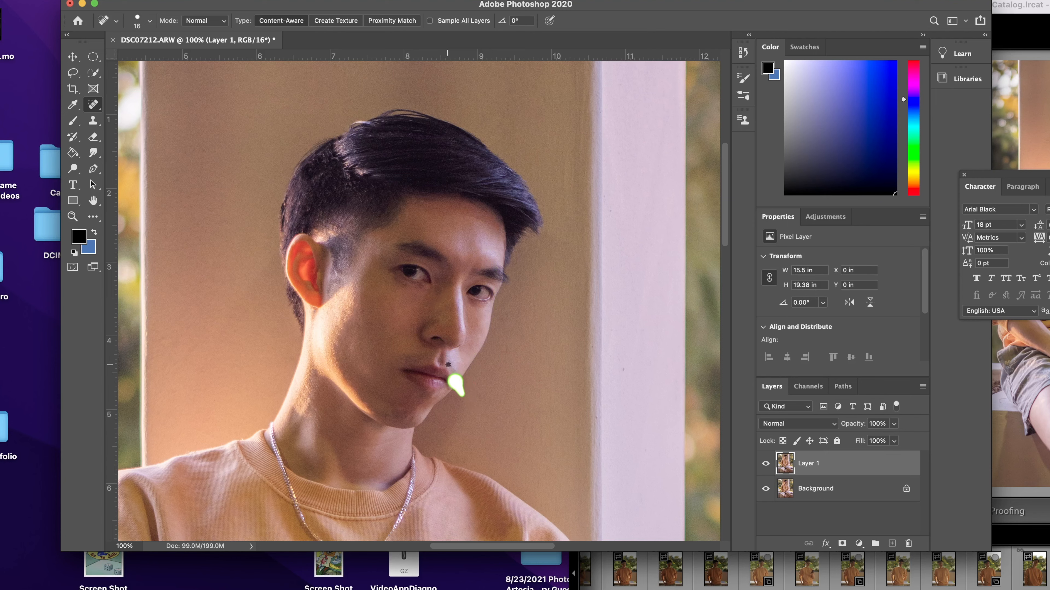
pyautogui.scroll(-5, 438, 455)
pyautogui.hscroll(-2, 438, 455)
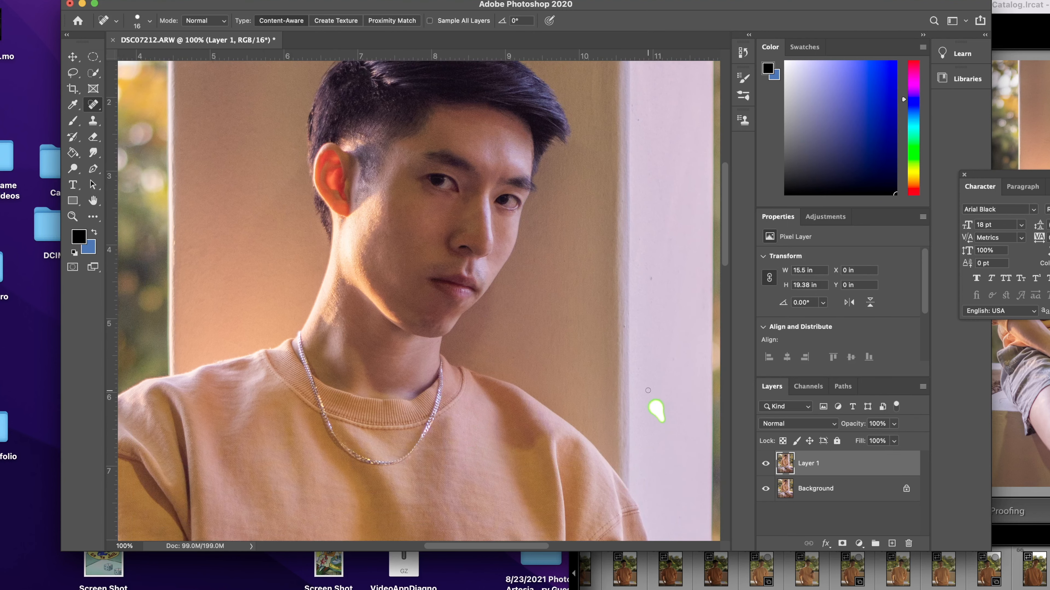
pyautogui.scroll(3, 648, 391)
pyautogui.hscroll(-5, 647, 391)
pyautogui.hscroll(6, 647, 390)
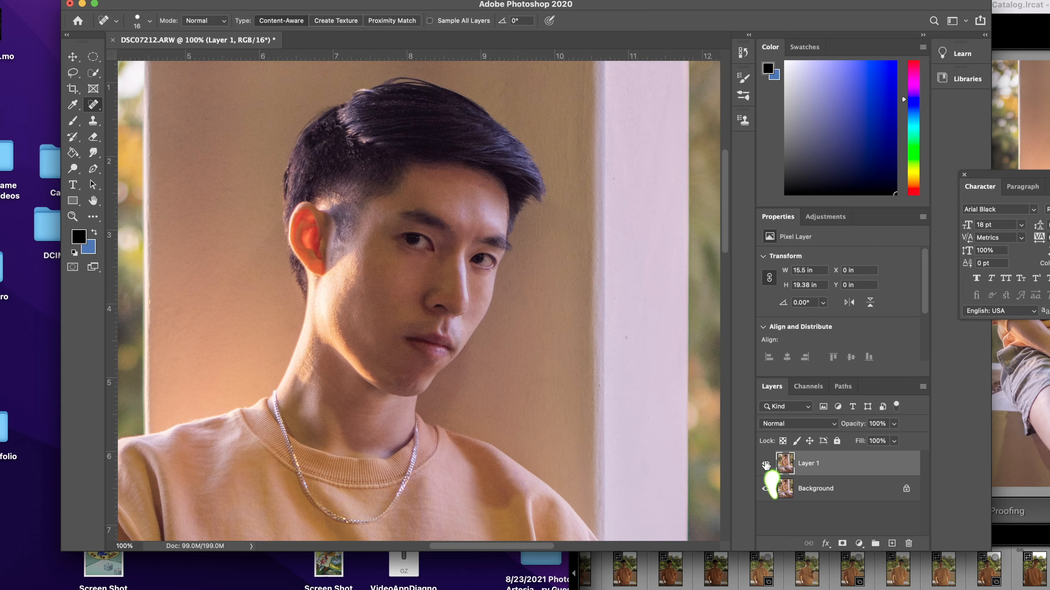
pyautogui.press('super+minus')
pyautogui.press('super+minus')
pyautogui.press('super+minus')
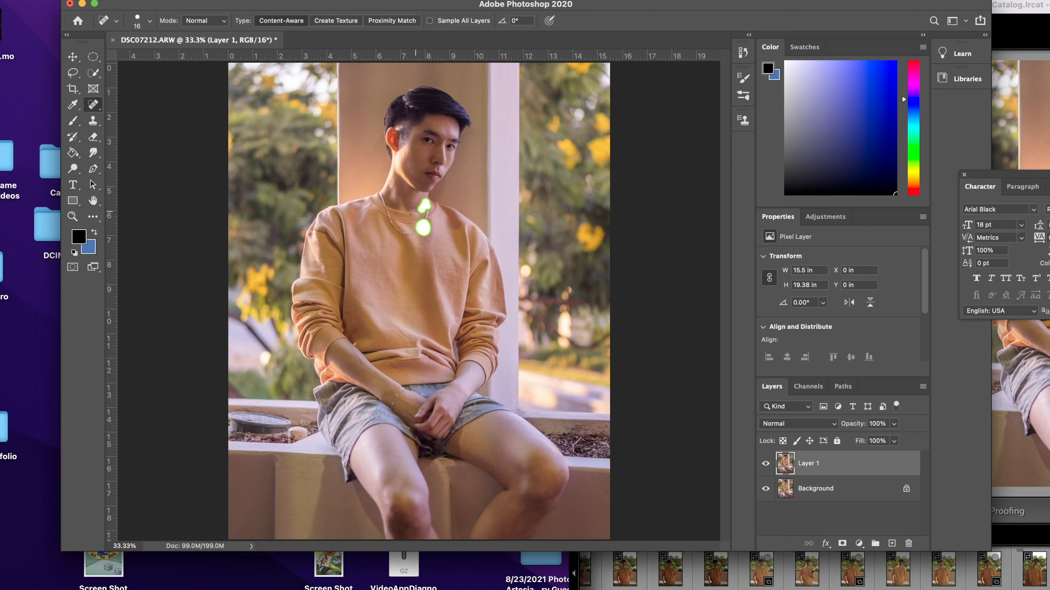
# Set the Spot Healing Brush to 36 px and heal a patch on the shaded cheek near the jaw.
pyautogui.click(150, 20)
pyautogui.click(102, 54)
pyautogui.moveTo(410, 164); pyautogui.dragTo(414, 175)
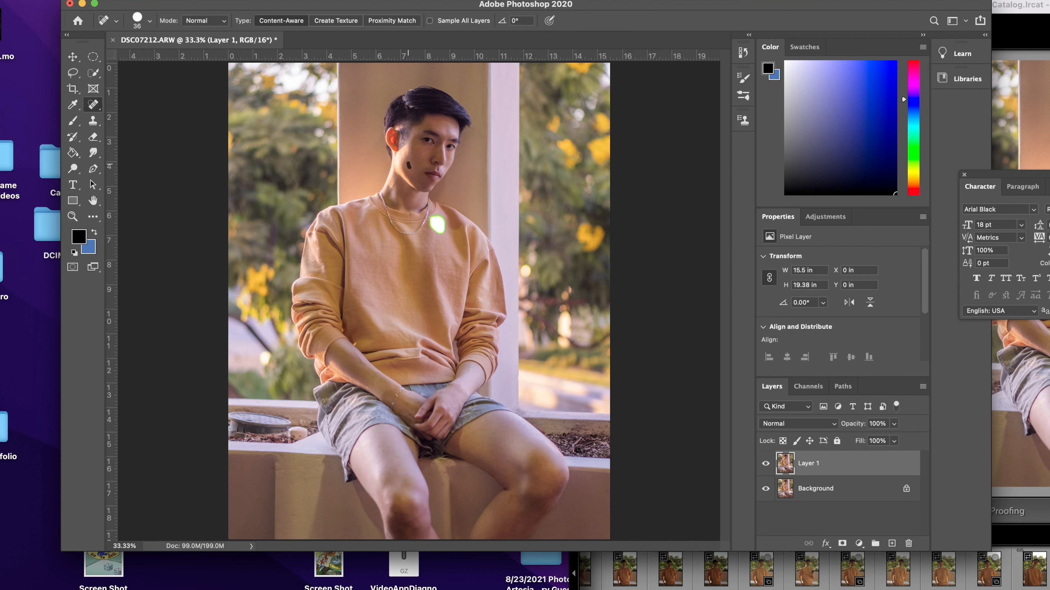
# Inspect the cheek up close and compare Layer 1 with the original at full view.
pyautogui.click(766, 464)
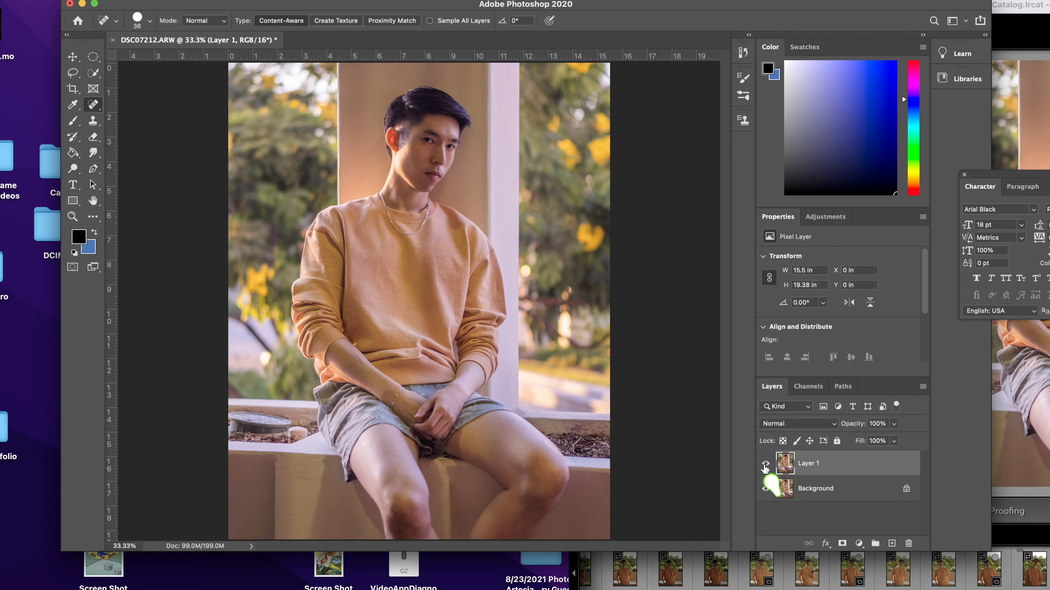
pyautogui.press('super+plus')
pyautogui.press('super+plus')
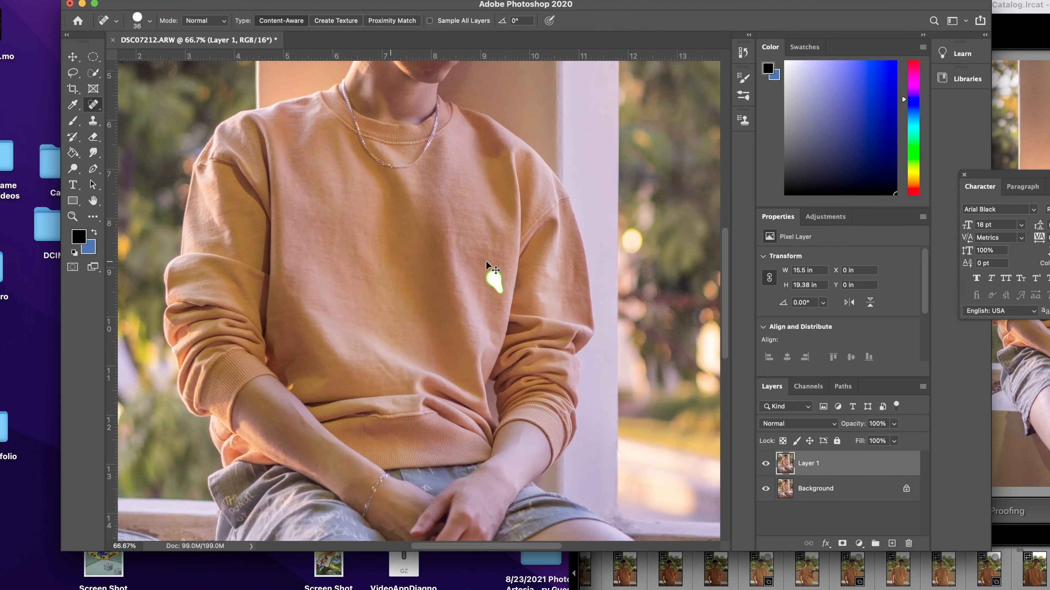
pyautogui.scroll(5, 486, 262)
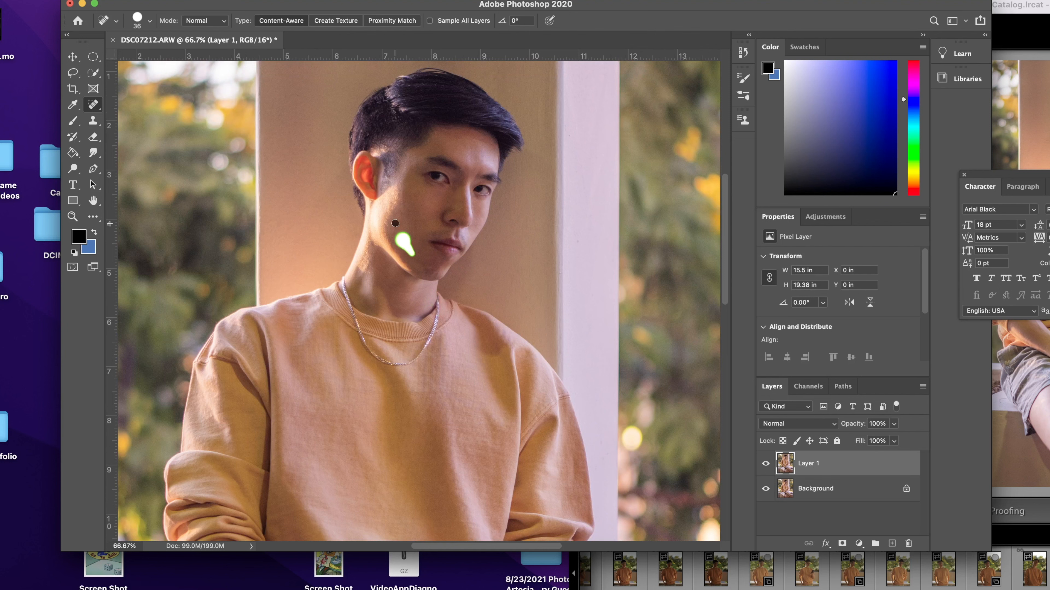
pyautogui.press('super+minus')
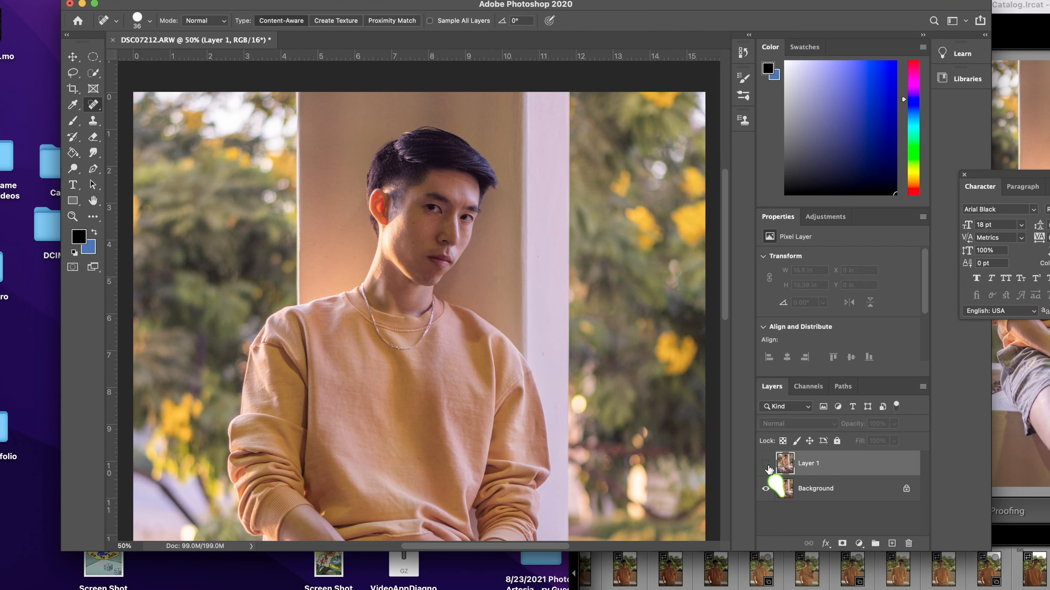
pyautogui.press('super+minus')
pyautogui.press('super+minus')
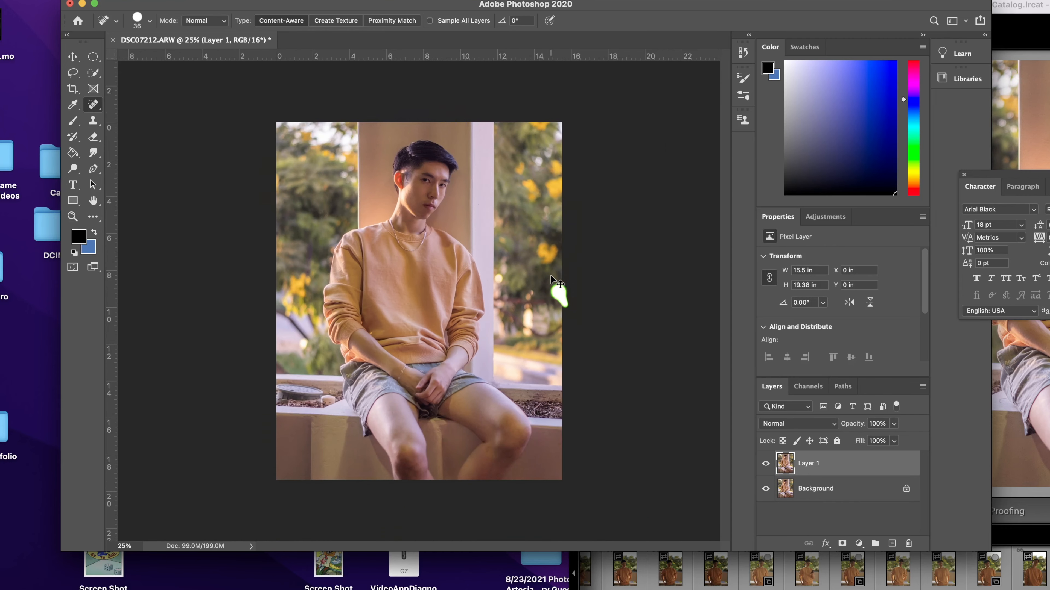
pyautogui.click(766, 463)
pyautogui.click(766, 464)
# Touch up a spot on the knee and save the retouched image.
pyautogui.moveTo(522, 402); pyautogui.dragTo(522, 402)
pyautogui.press('super+s')
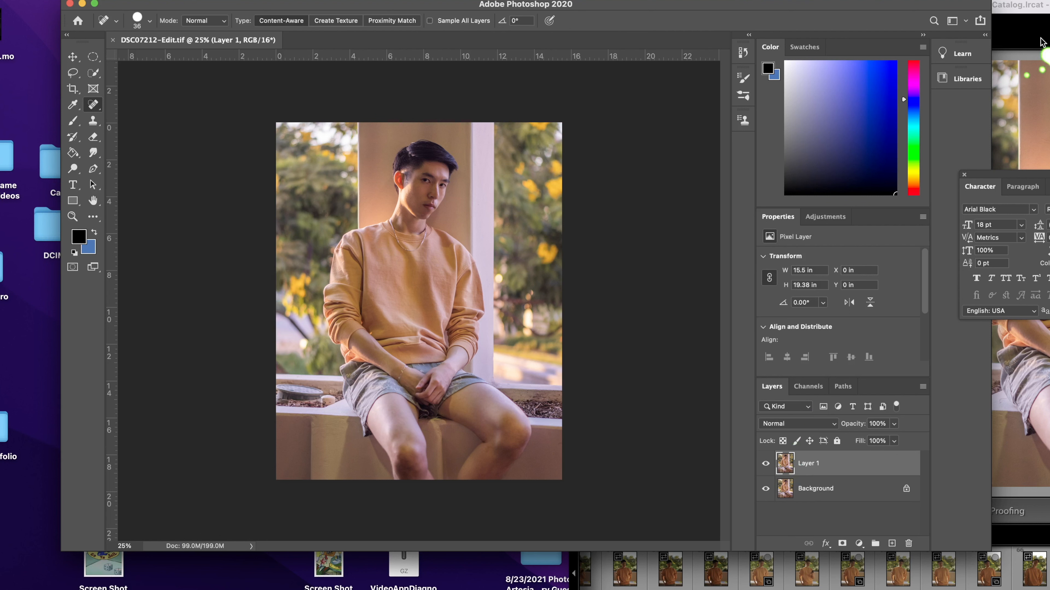
# Force quit Photoshop and move the Lightroom Classic window so its Develop controls are in view.
pyautogui.press('super+alt+Escape')
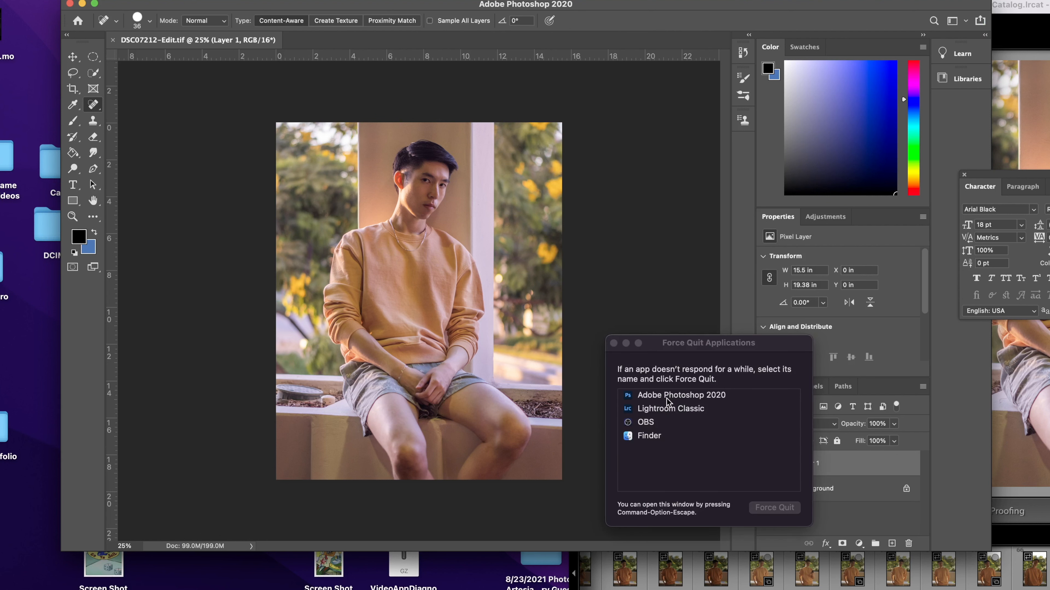
pyautogui.click(693, 393)
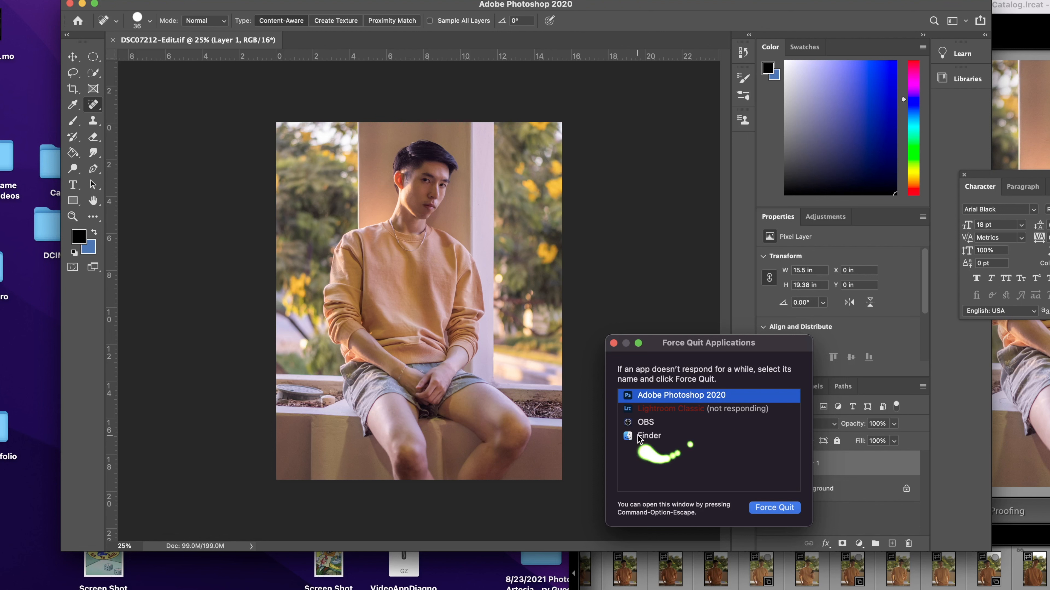
pyautogui.click(775, 508)
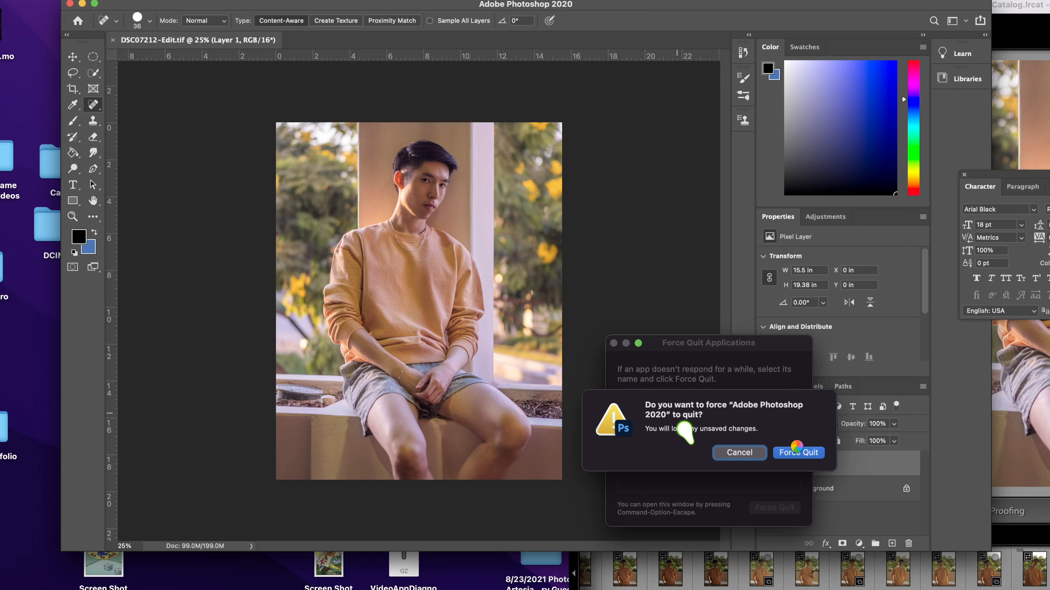
pyautogui.click(797, 451)
pyautogui.click(783, 9)
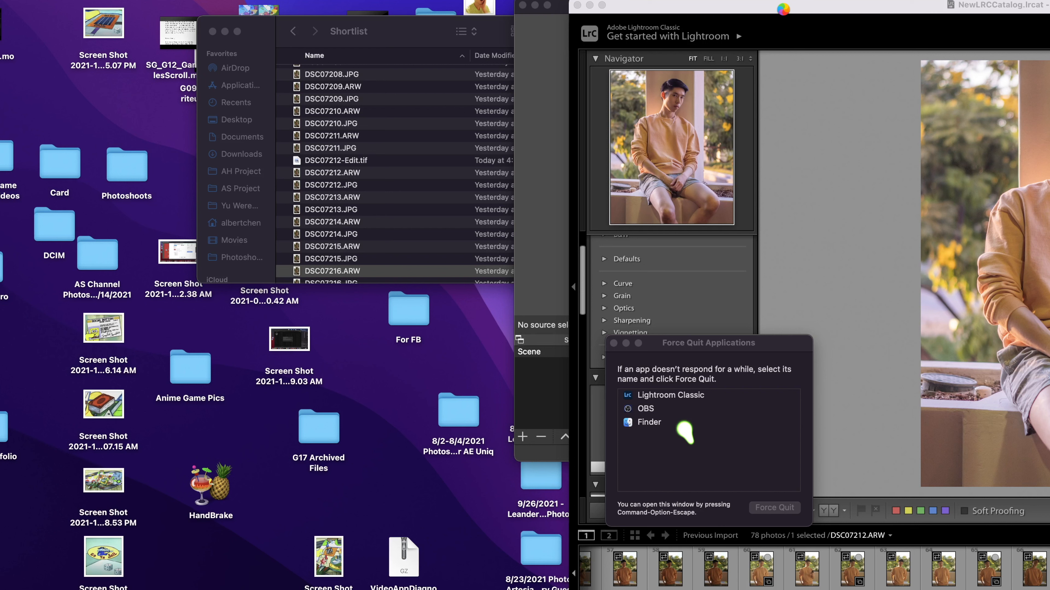
pyautogui.moveTo(783, 9); pyautogui.dragTo(605, 6)
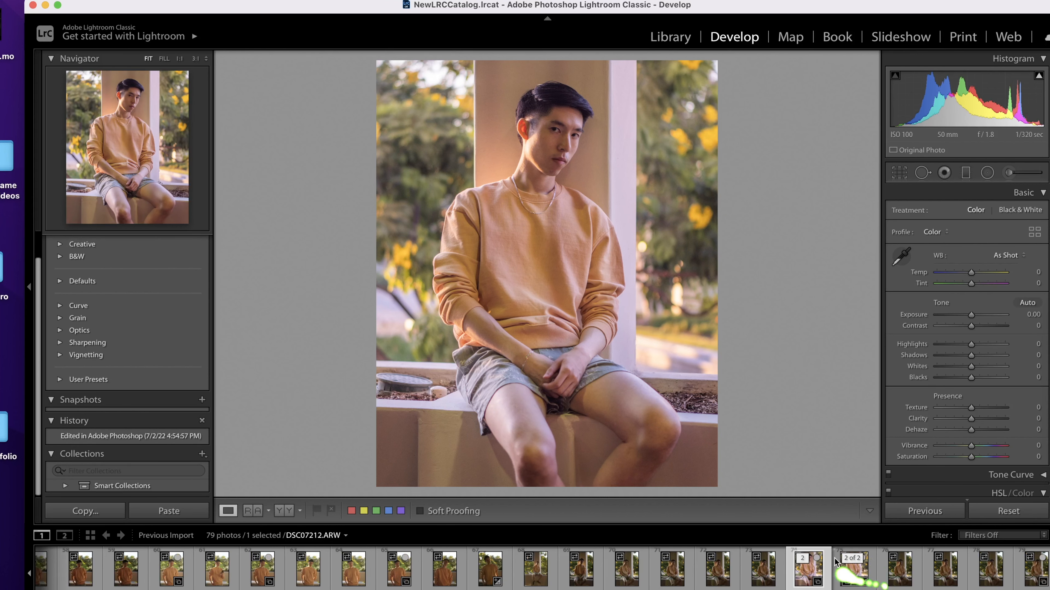
# Create a snapshot of DSC07212-Edit.tif with the default name and check the face up close.
pyautogui.click(202, 400)
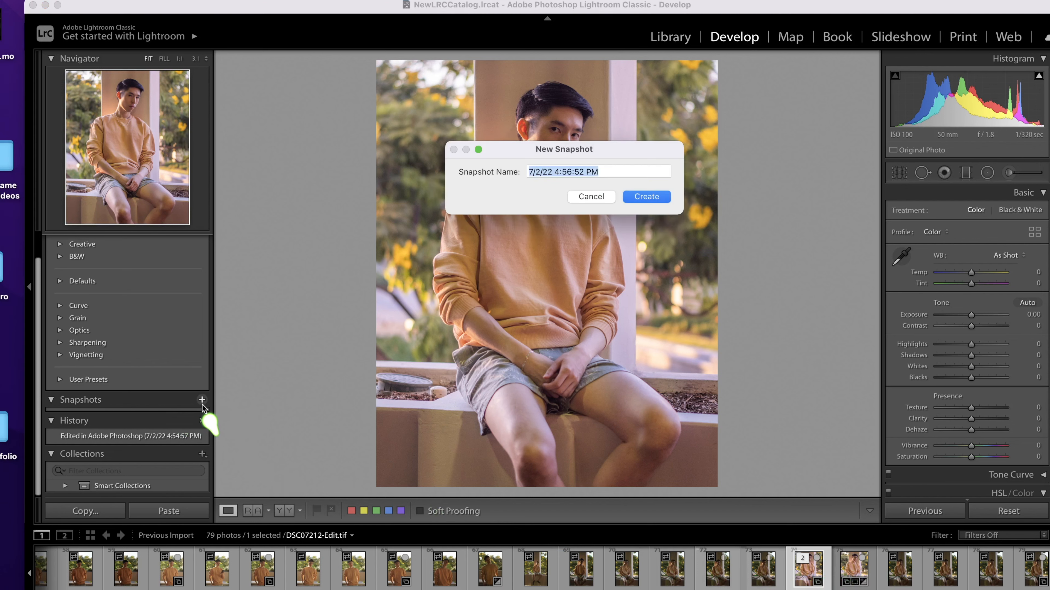
pyautogui.press('Return')
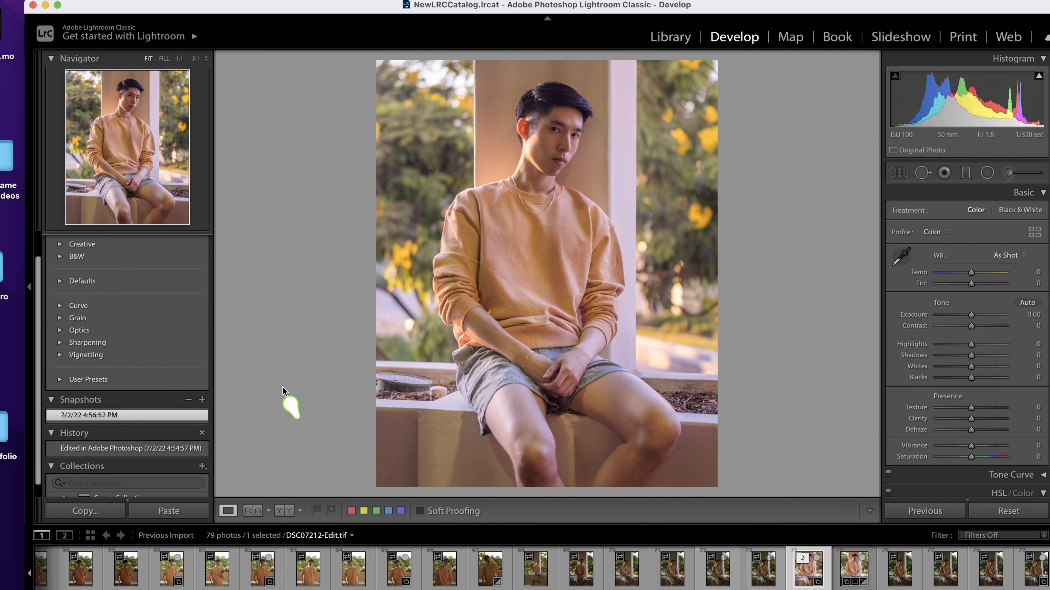
pyautogui.click(554, 136)
pyautogui.click(797, 253)
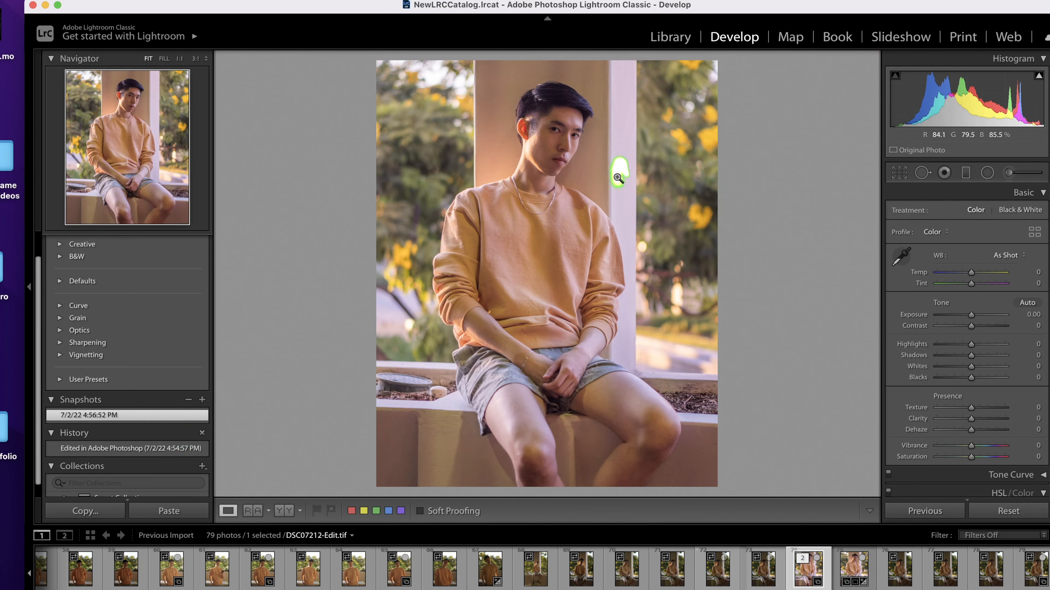
# Set Shadows to +38 and Blacks to −33, and store the result as a new snapshot.
pyautogui.moveTo(972, 360); pyautogui.dragTo(959, 378)
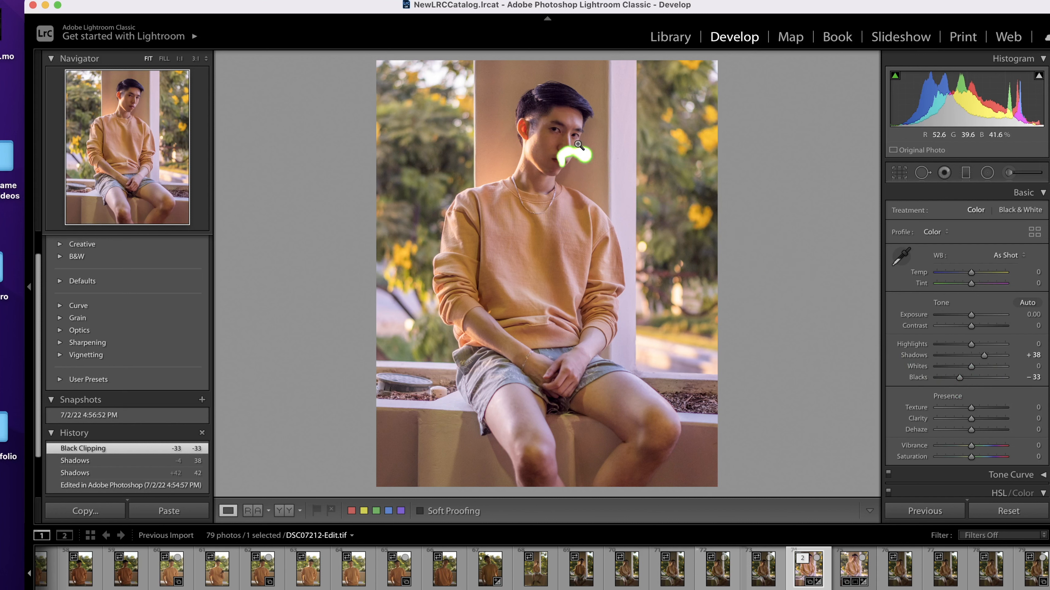
pyautogui.click(202, 399)
pyautogui.press('Return')
# Switch repeatedly between the first and second snapshots to compare the tonal change, ending on the second.
pyautogui.click(124, 415)
pyautogui.click(124, 427)
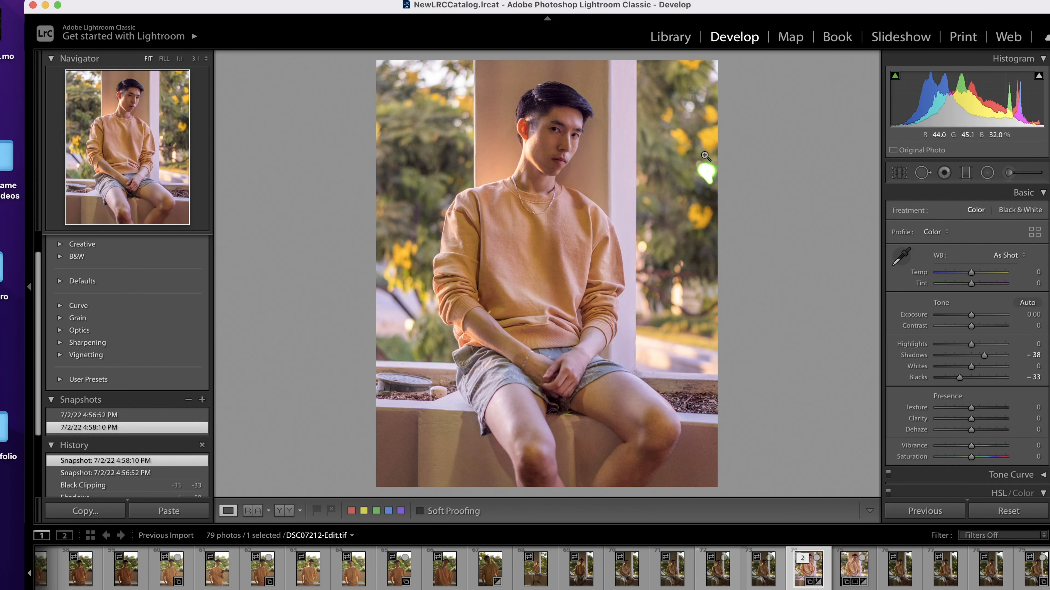
pyautogui.click(116, 415)
pyautogui.click(111, 428)
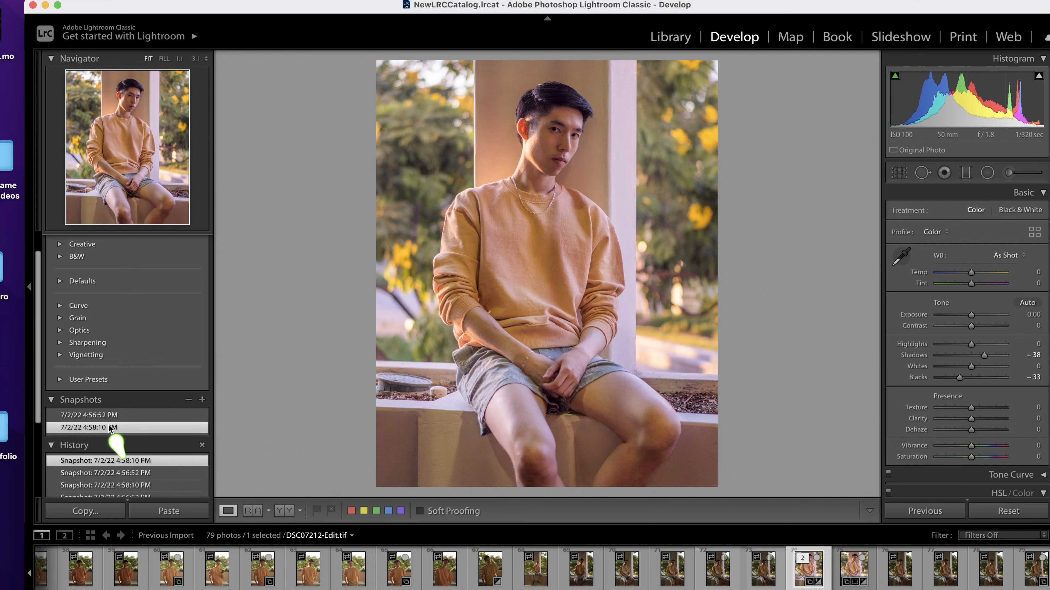
pyautogui.click(115, 415)
pyautogui.click(110, 427)
# Set Exposure to +0.15 and Tint to +3.
pyautogui.moveTo(971, 316); pyautogui.dragTo(972, 317)
pyautogui.scroll(-1, 972, 316)
pyautogui.moveTo(971, 276); pyautogui.dragTo(974, 277)
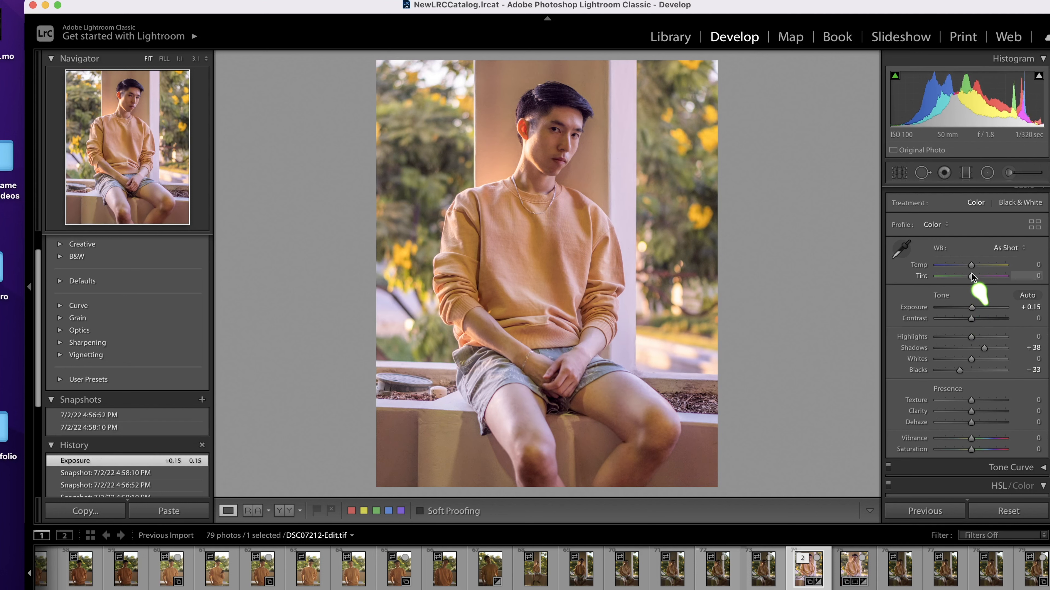
pyautogui.scroll(1, 972, 275)
pyautogui.scroll(-1, 971, 275)
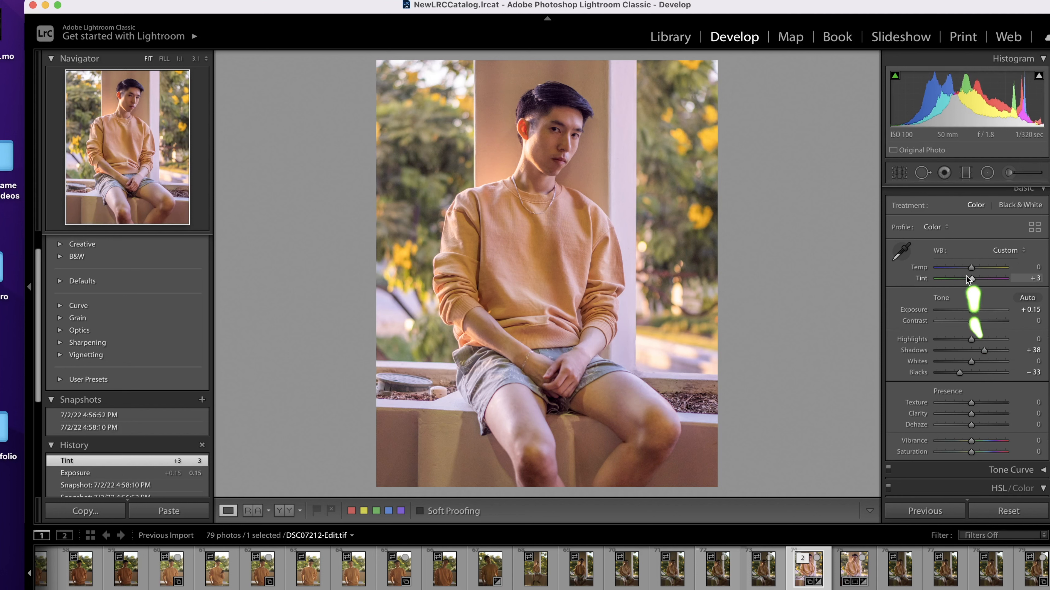
# Create a third snapshot of the current settings and compare it with the first snapshot.
pyautogui.click(202, 400)
pyautogui.press('Return')
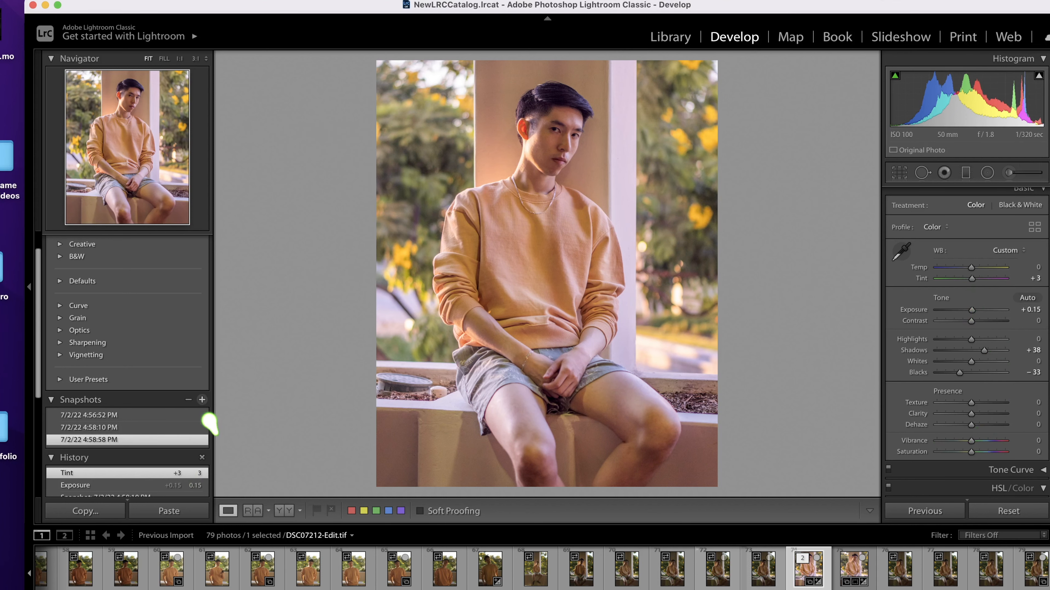
pyautogui.click(165, 415)
pyautogui.click(112, 441)
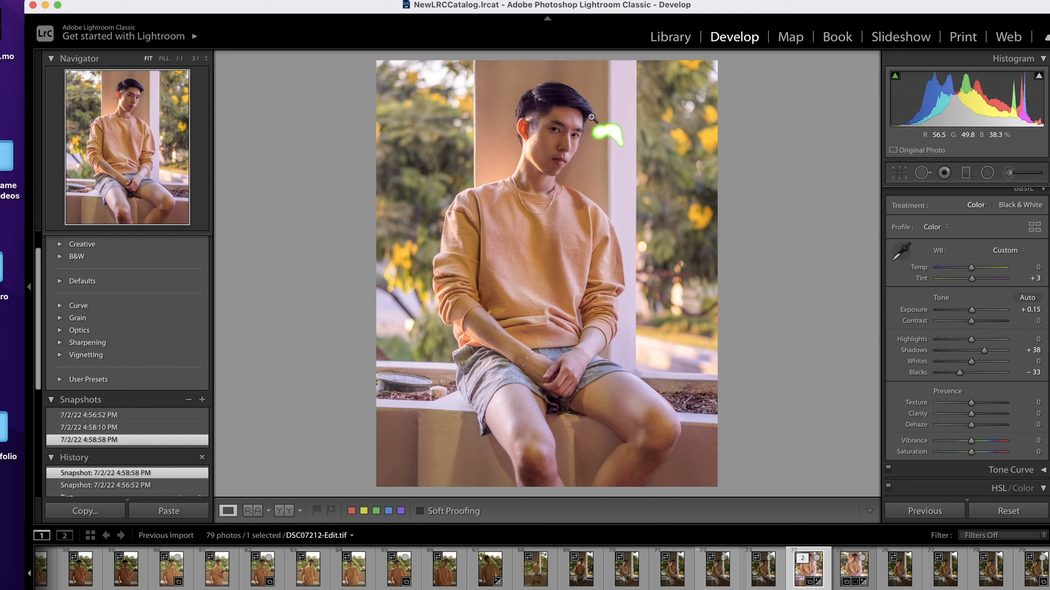
# Set Highlights to −34 and compare a new snapshot of the result with the first snapshot.
pyautogui.moveTo(972, 340); pyautogui.dragTo(960, 341)
pyautogui.click(201, 400)
pyautogui.press('Return')
pyautogui.click(103, 452)
pyautogui.click(103, 415)
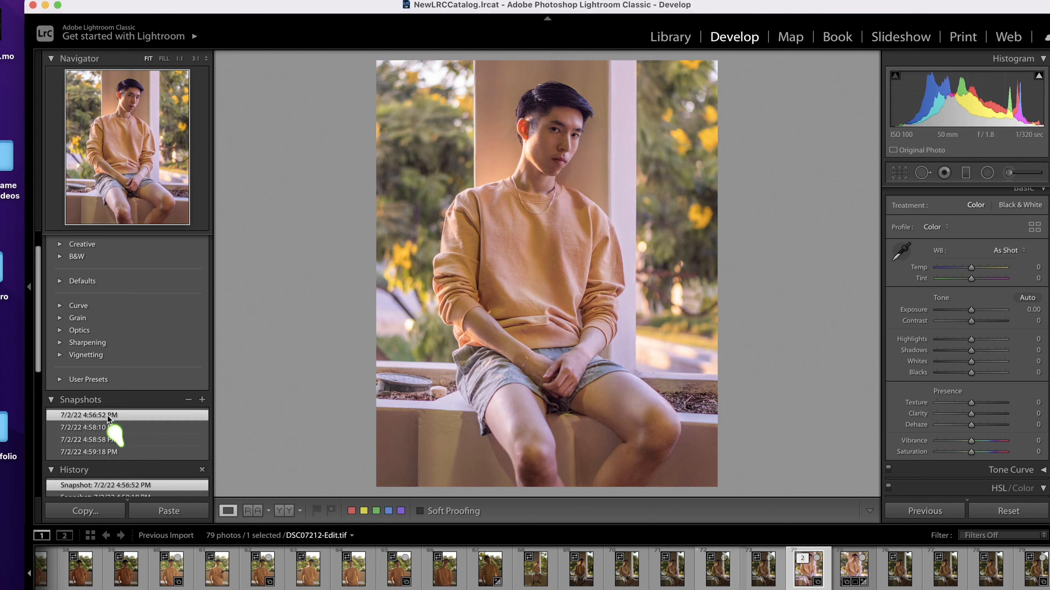
pyautogui.click(103, 452)
# Set Whites to −4 and store the result as a fifth snapshot.
pyautogui.moveTo(971, 362)
pyautogui.mouseDown()
pyautogui.moveTo(939, 362)
pyautogui.moveTo(969, 364)
pyautogui.mouseUp()
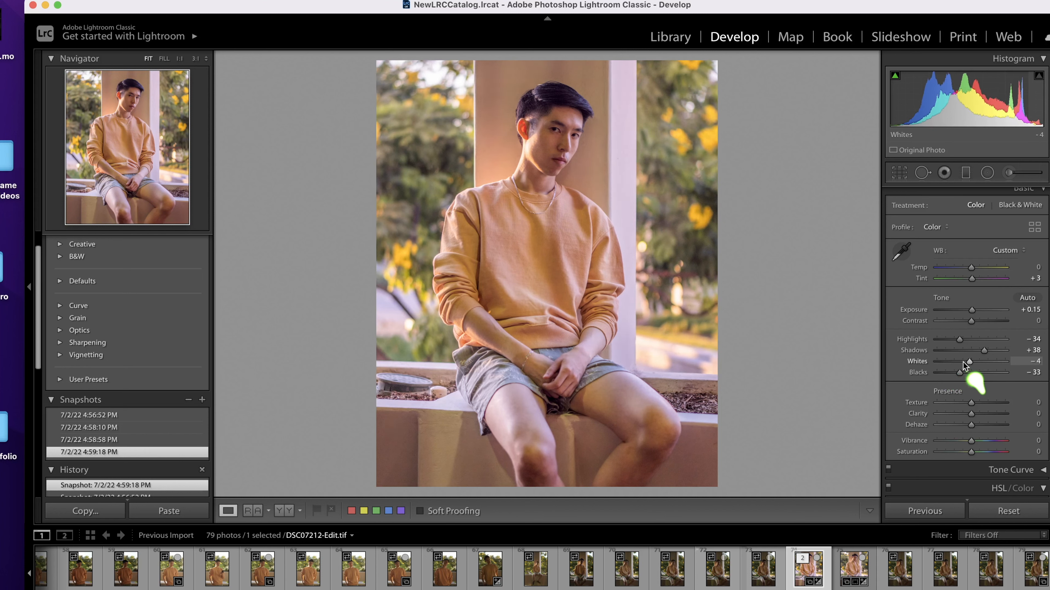
pyautogui.click(202, 400)
pyautogui.press('Return')
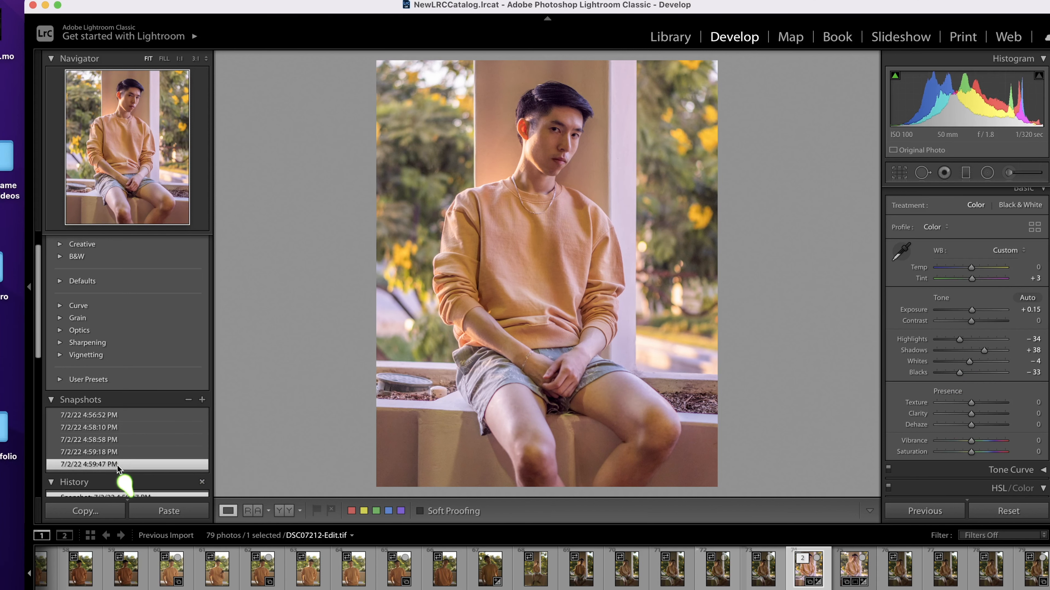
# Set Exposure to +0.35, Contrast to +8, Highlights to −40 and Whites to −61, and store the result as a sixth snapshot.
pyautogui.moveTo(972, 310); pyautogui.dragTo(950, 363)
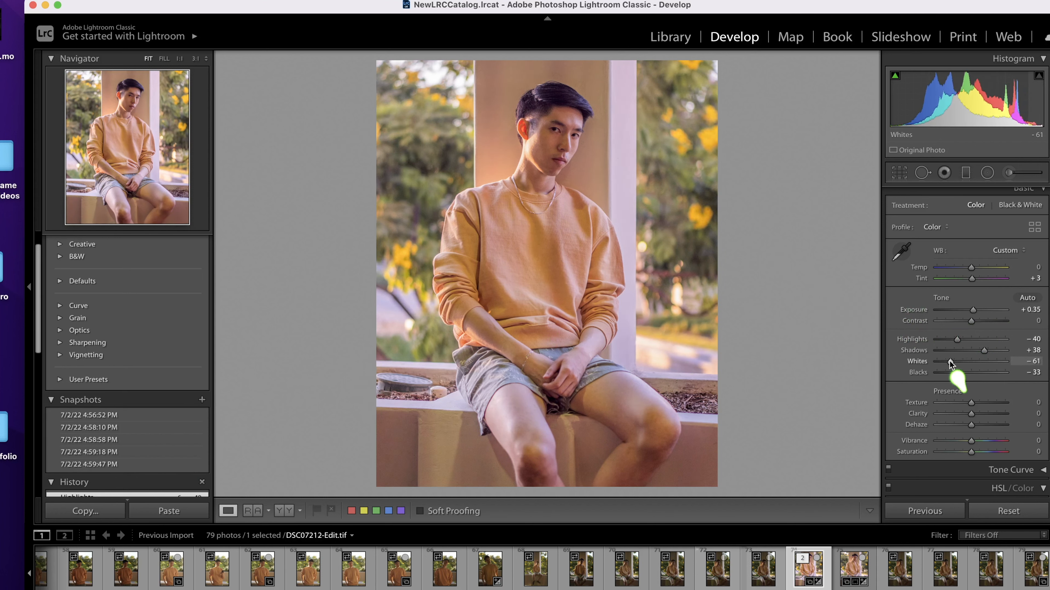
pyautogui.moveTo(971, 321); pyautogui.dragTo(973, 321)
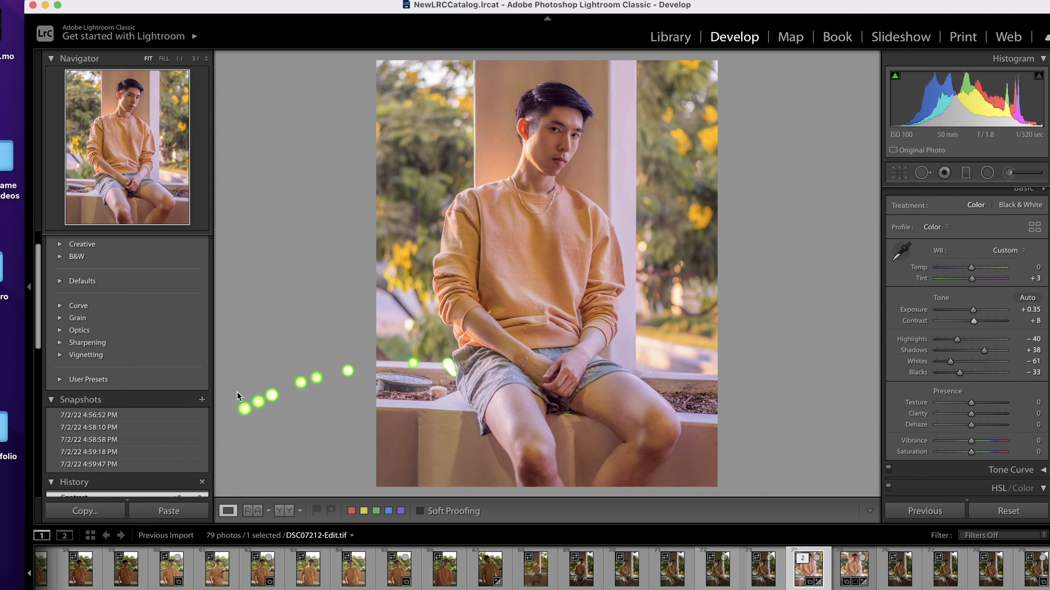
pyautogui.click(202, 399)
# Compare the sixth snapshot repeatedly with the fifth one, ending on the sixth snapshot's settings.
pyautogui.click(66, 464)
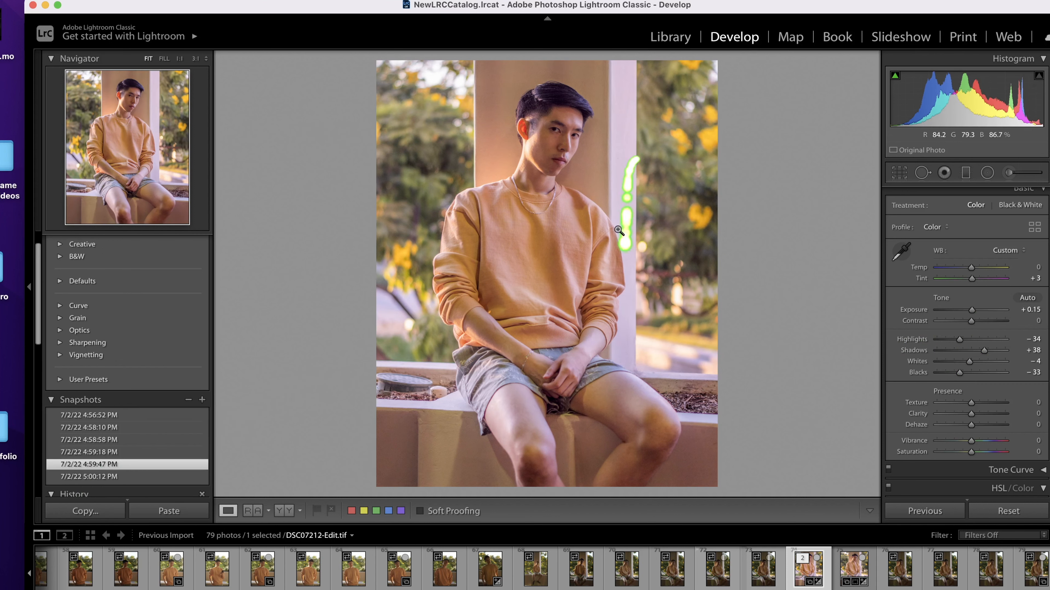
pyautogui.click(117, 477)
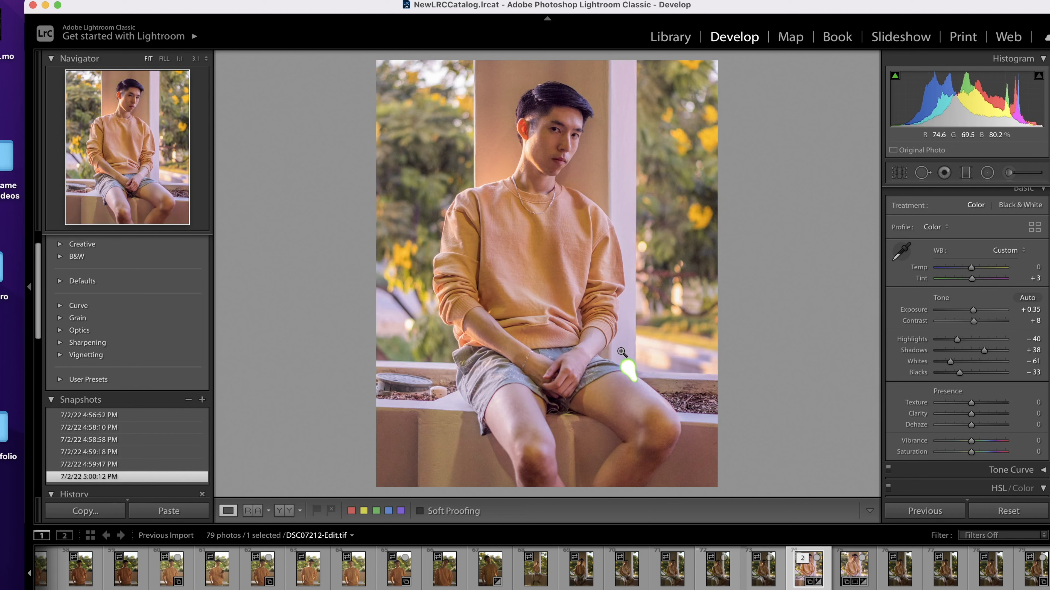
pyautogui.click(98, 467)
pyautogui.click(101, 477)
pyautogui.click(99, 464)
pyautogui.click(101, 477)
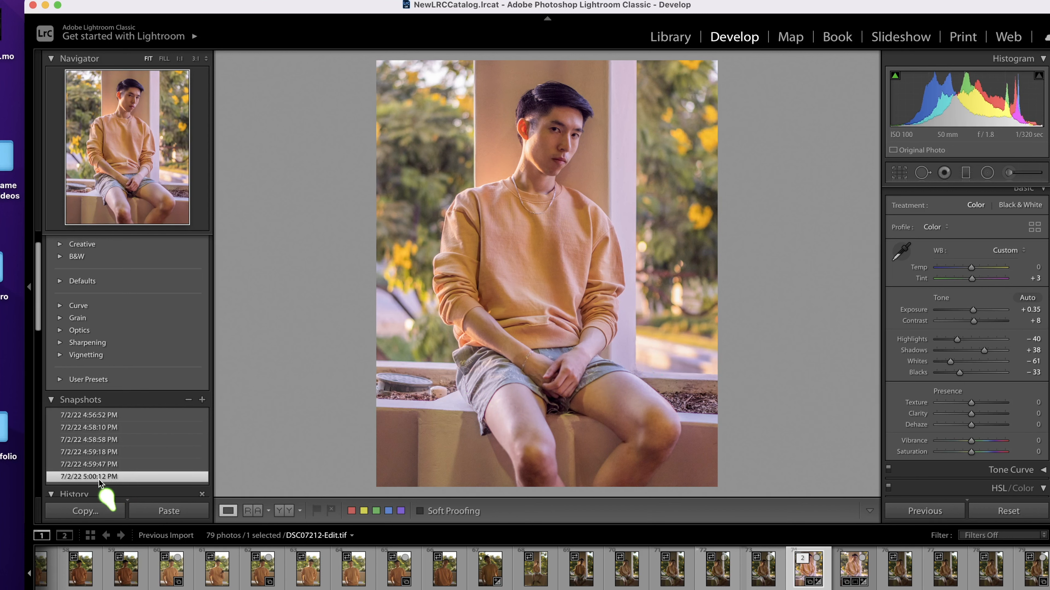
pyautogui.click(122, 465)
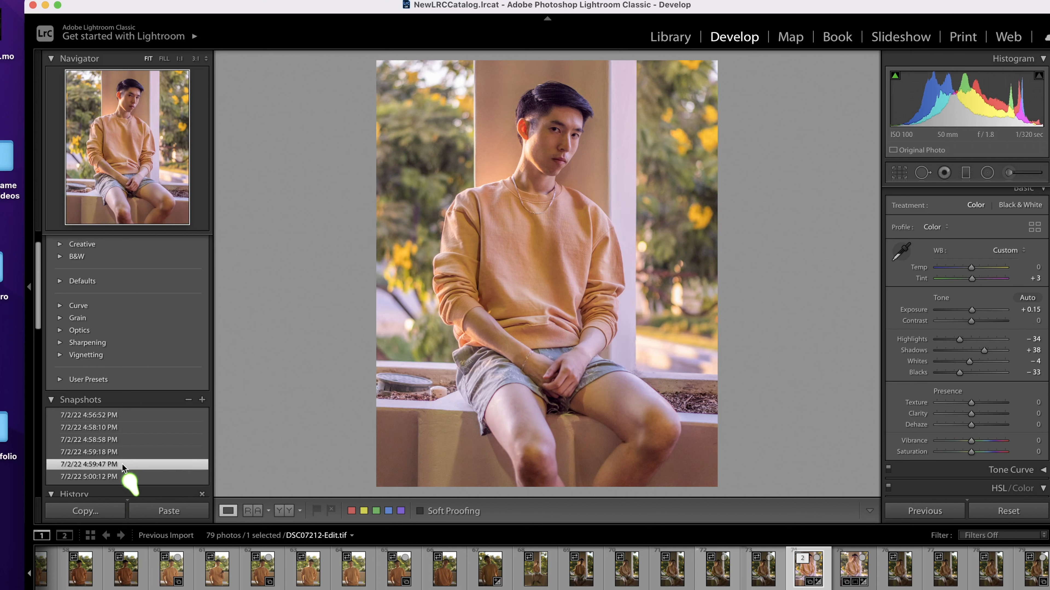
pyautogui.click(120, 476)
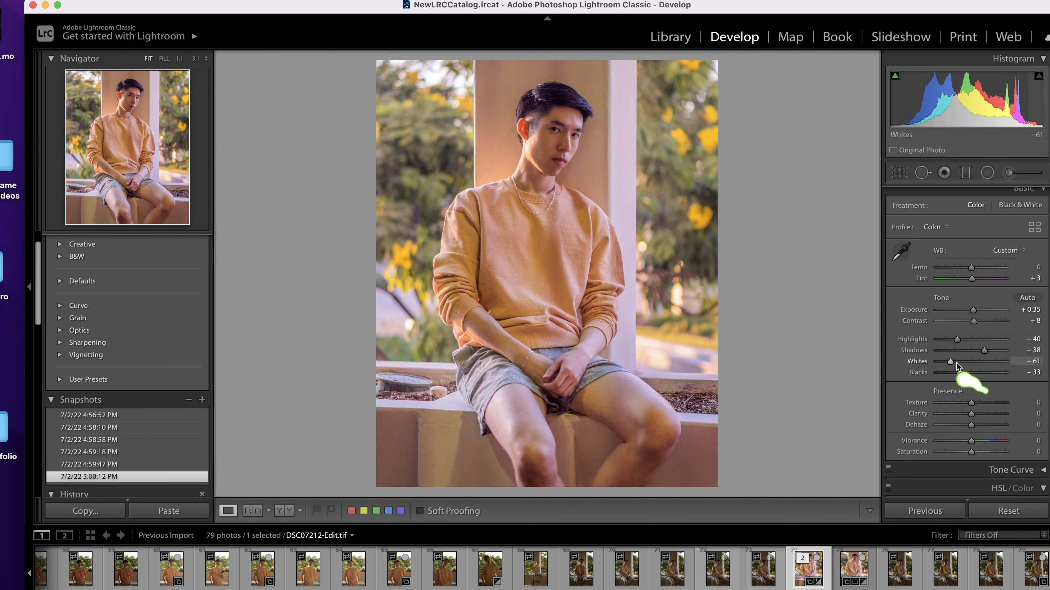
pyautogui.click(85, 467)
pyautogui.click(85, 475)
# Set Whites to −34 and store the result as a seventh snapshot.
pyautogui.moveTo(951, 362); pyautogui.dragTo(959, 362)
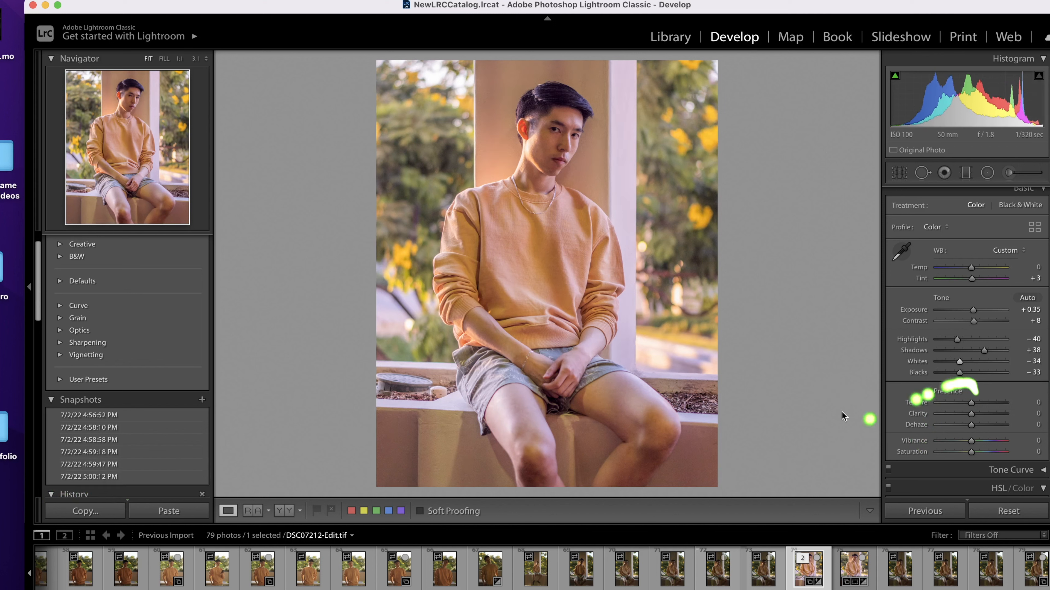
pyautogui.click(202, 400)
pyautogui.press('Return')
# Compare the seventh snapshot with the fifth and the first snapshots, ending on the seventh.
pyautogui.click(95, 464)
pyautogui.click(104, 488)
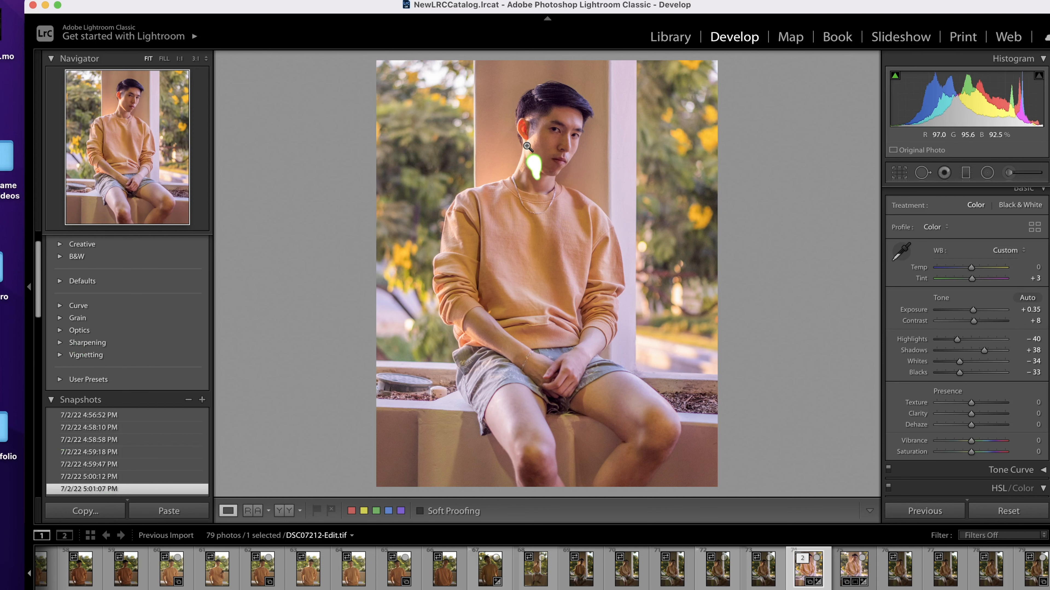
pyautogui.click(92, 416)
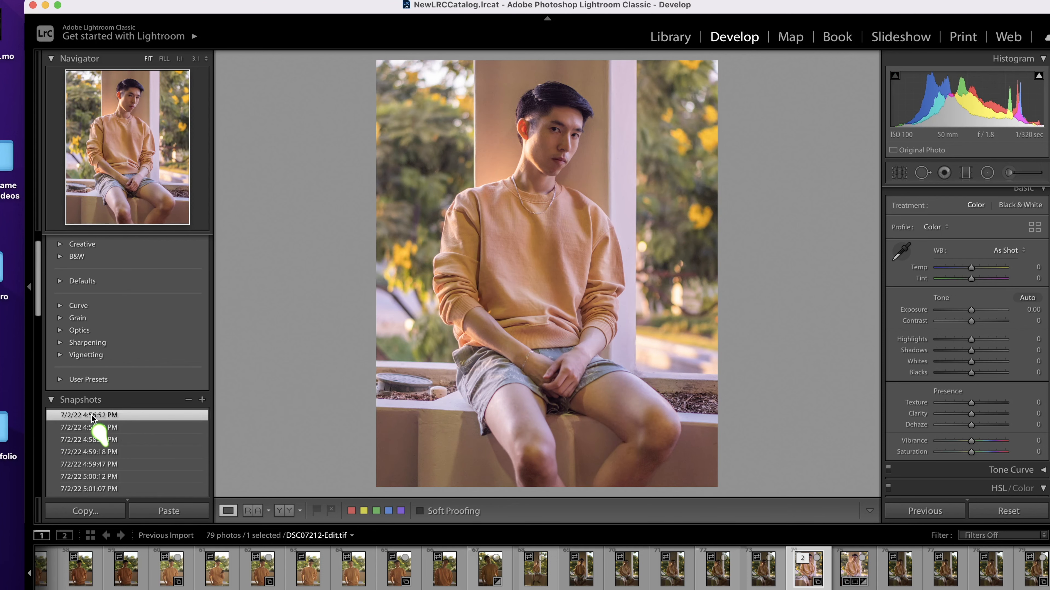
pyautogui.click(99, 489)
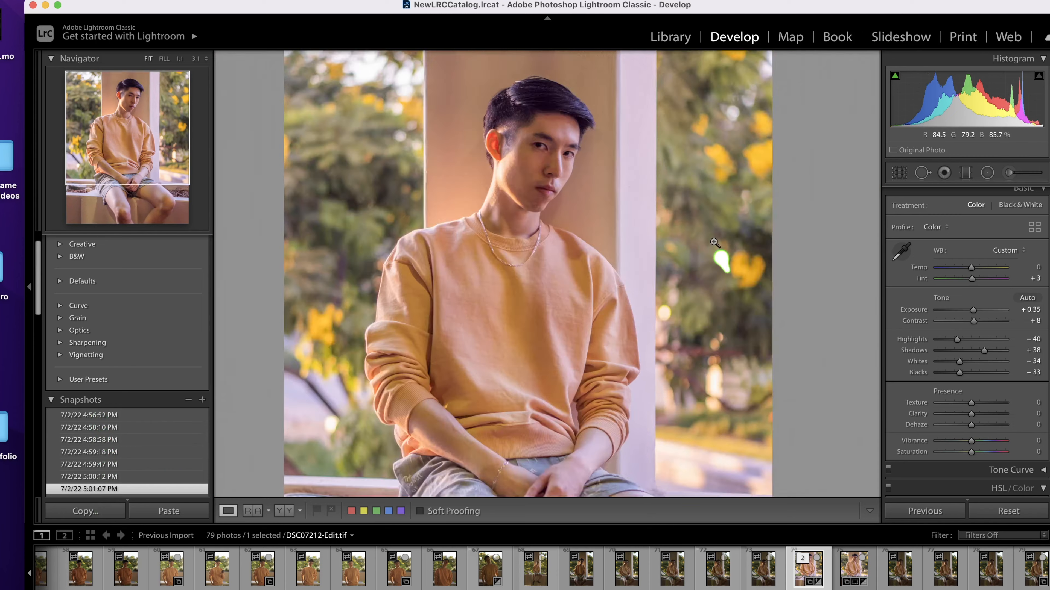
# Set Clarity to −14, store the result as an eighth snapshot, and compare it with the seventh.
pyautogui.moveTo(970, 414); pyautogui.dragTo(967, 414)
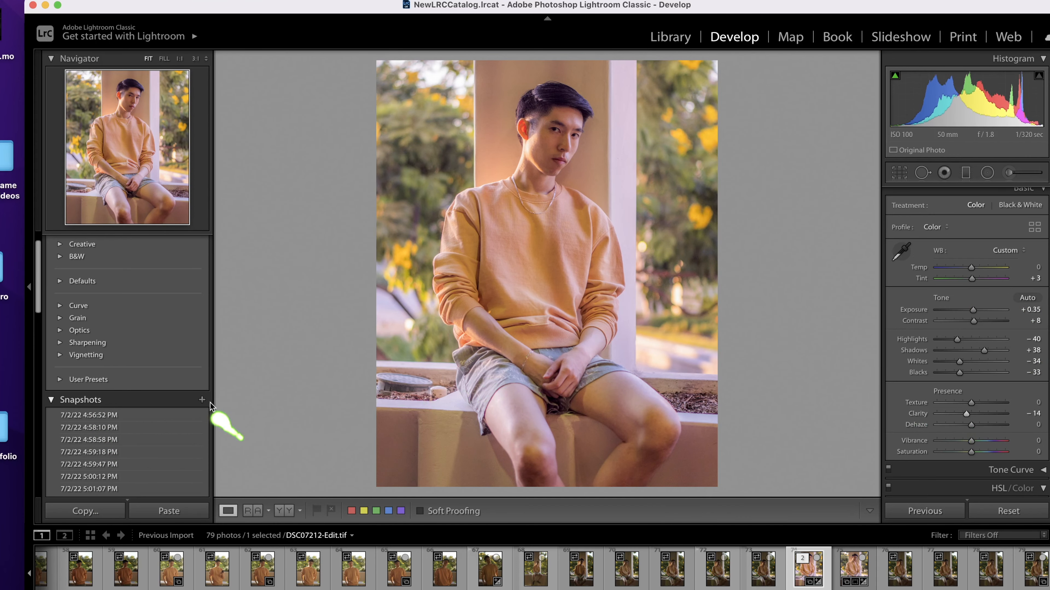
pyautogui.click(202, 399)
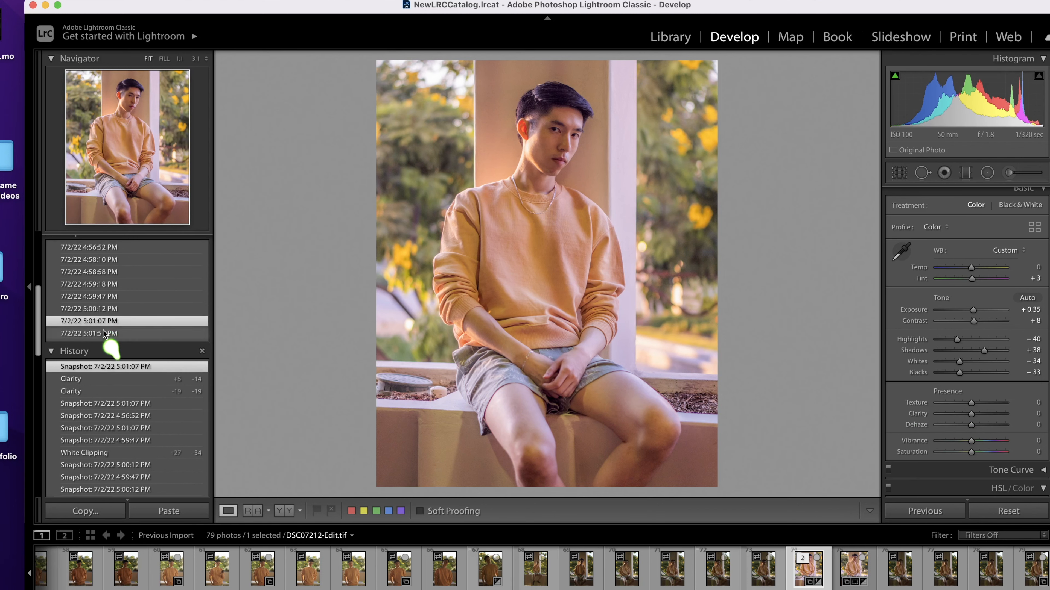
pyautogui.click(106, 323)
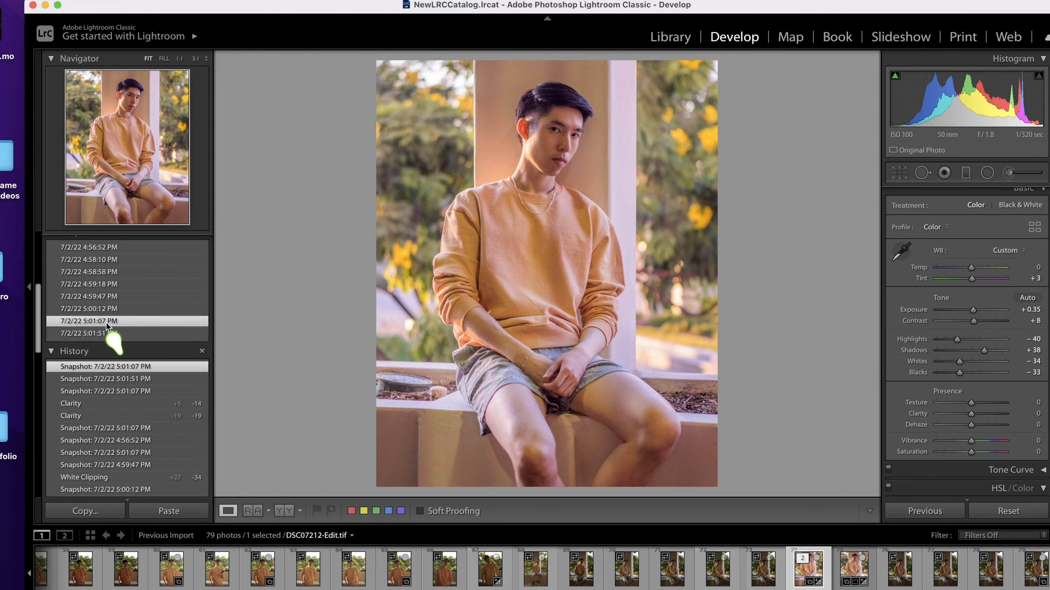
pyautogui.click(112, 334)
# Compare the seventh and eighth snapshots at close range on the face.
pyautogui.click(574, 129)
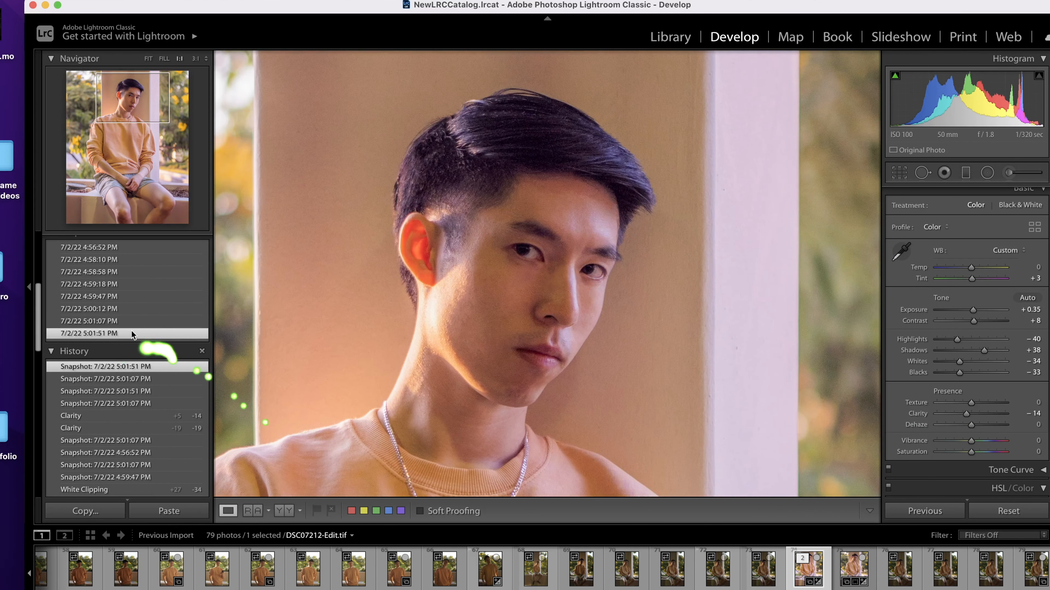
pyautogui.click(107, 323)
pyautogui.click(106, 334)
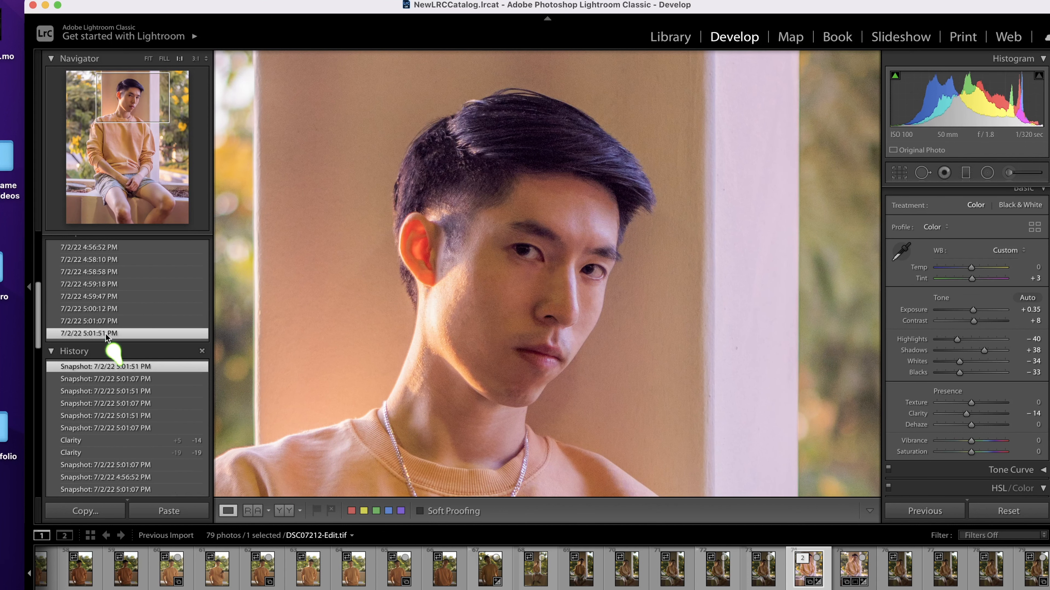
pyautogui.click(107, 322)
pyautogui.click(454, 321)
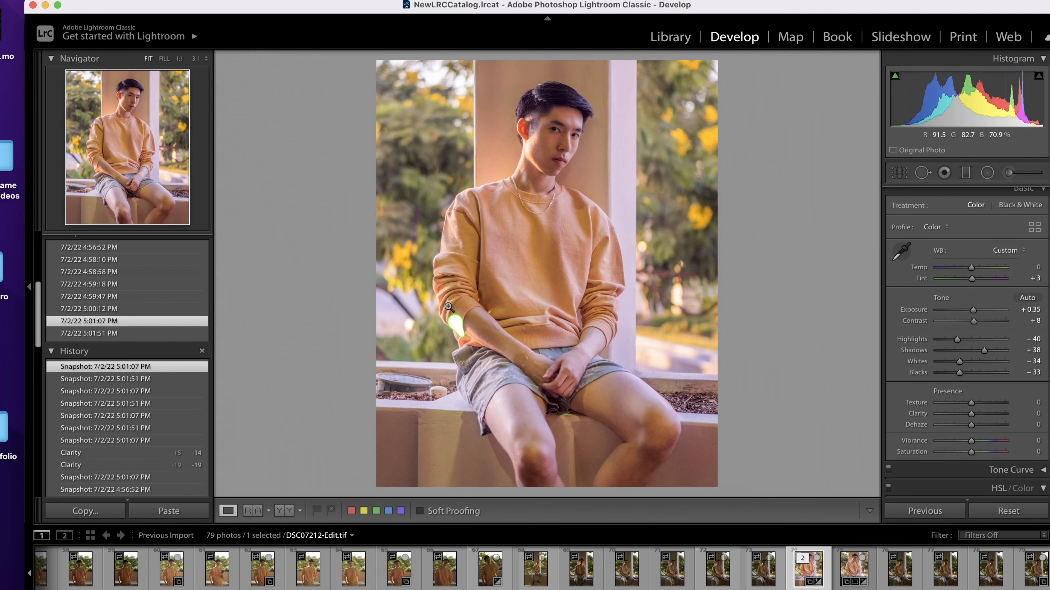
# Restore the seventh snapshot, without the Clarity reduction, and store its settings as a ninth snapshot.
pyautogui.click(143, 334)
pyautogui.click(144, 324)
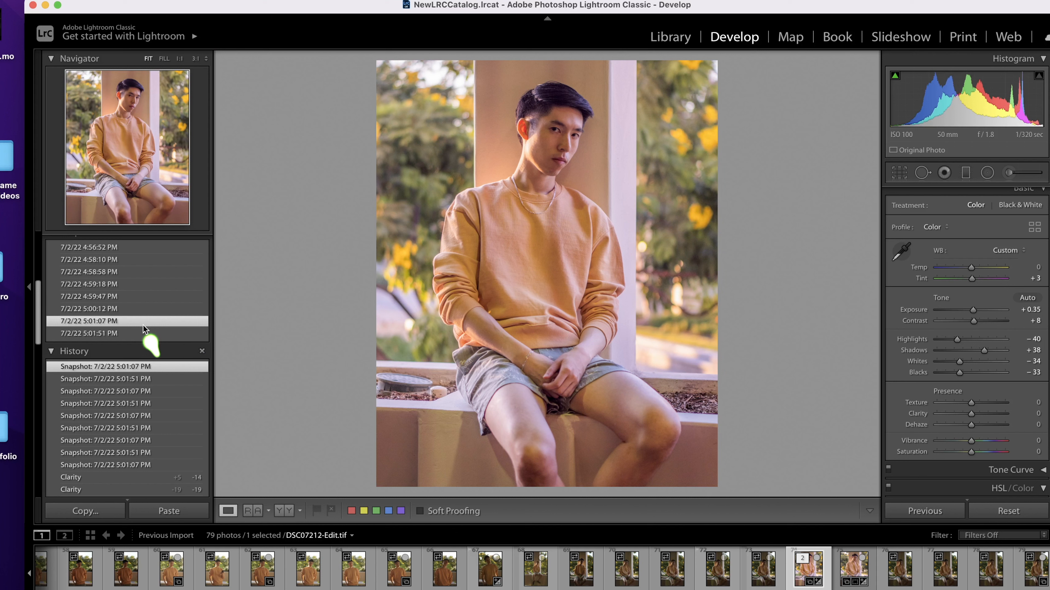
pyautogui.scroll(2, 145, 330)
pyautogui.click(202, 284)
pyautogui.click(649, 198)
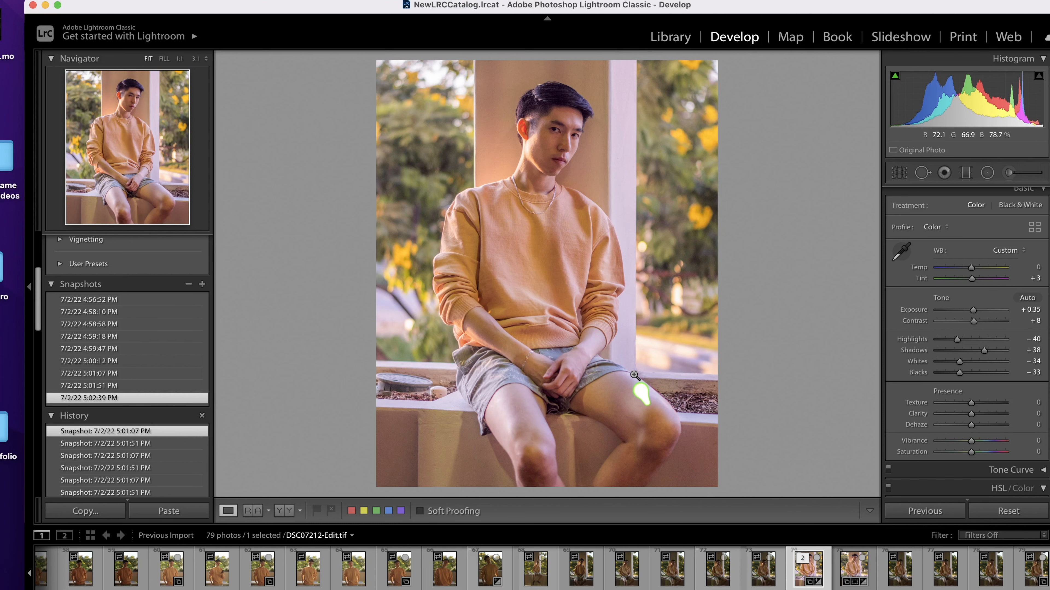
# Examine the edited portrait up close, checking the sweater, arms and hands for detail and tone.
pyautogui.click(552, 239)
pyautogui.moveTo(669, 220); pyautogui.dragTo(666, 122)
pyautogui.moveTo(597, 294); pyautogui.dragTo(721, 207)
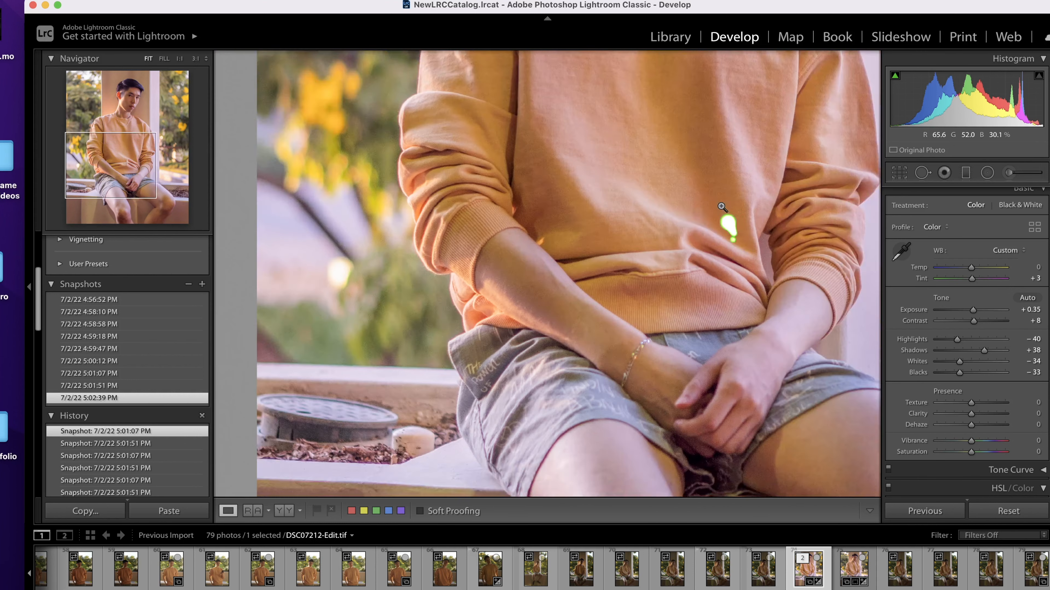
pyautogui.click(722, 207)
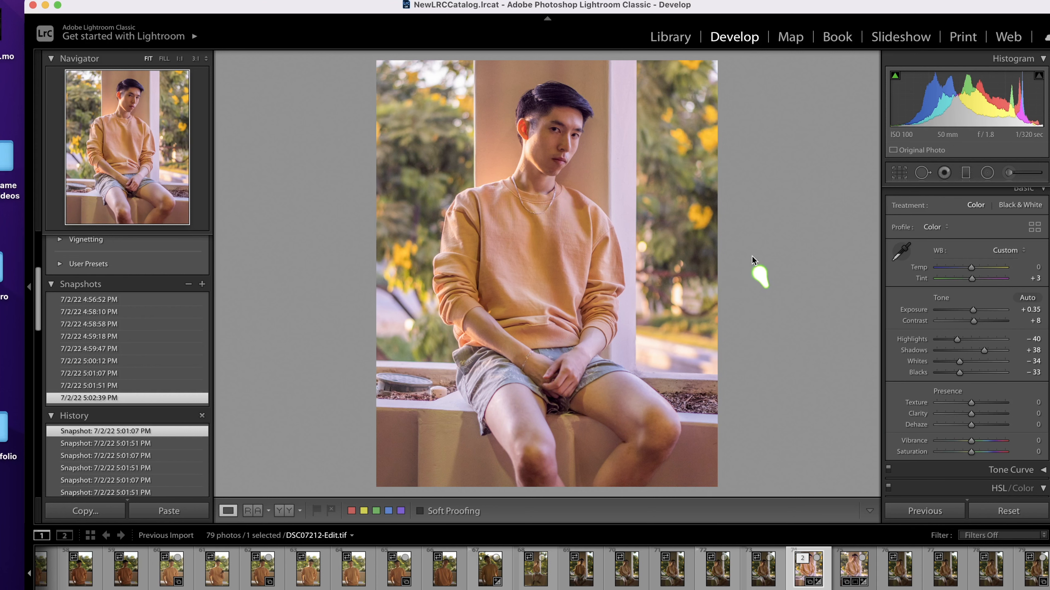
pyautogui.click(690, 221)
pyautogui.click(726, 248)
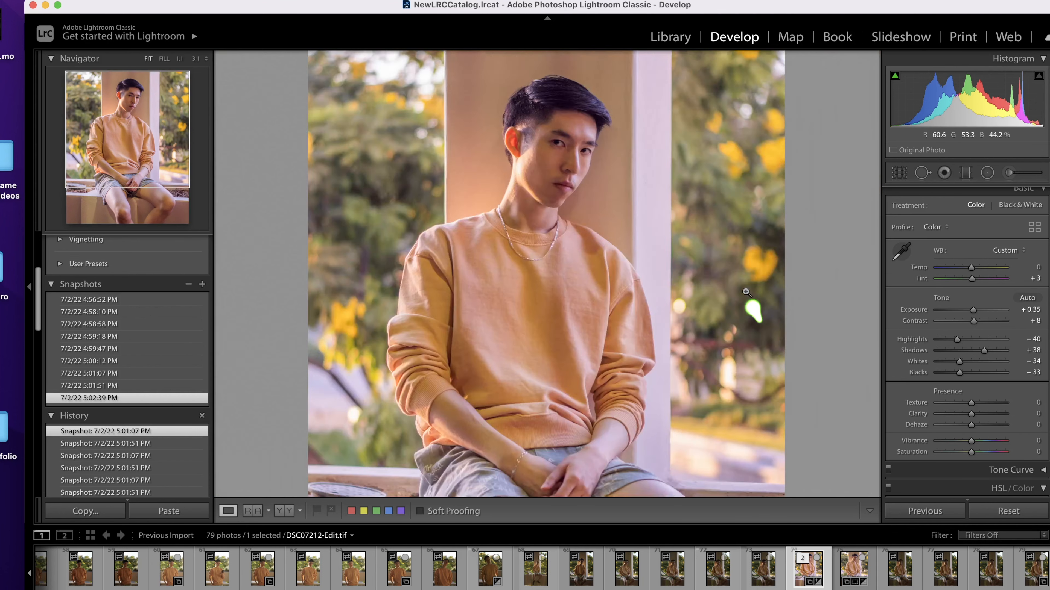
# Compare the final edit with its first snapshot and with the unedited original photo, including a close look at the face.
pyautogui.click(123, 300)
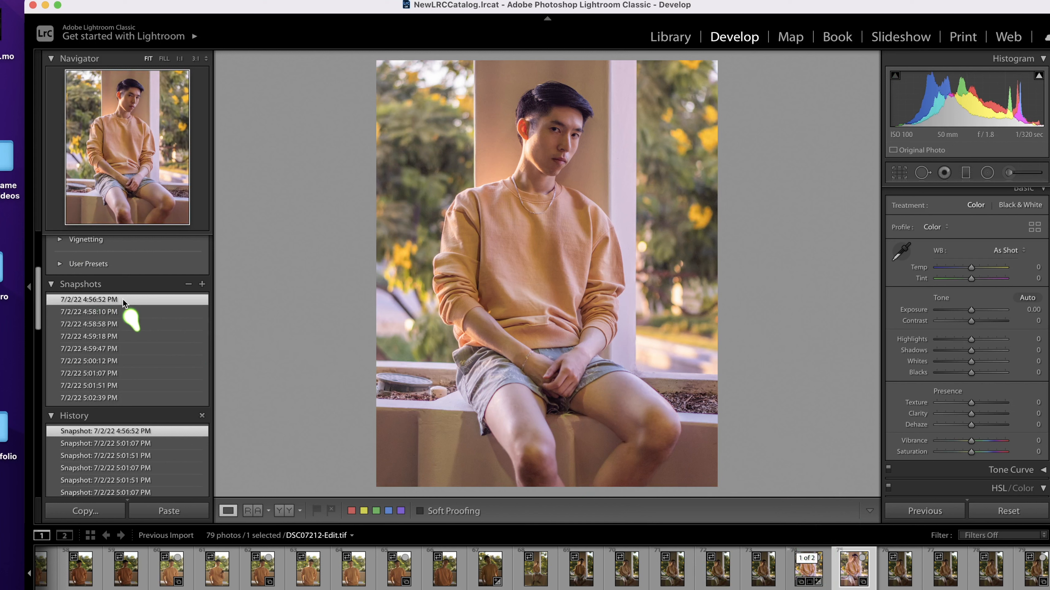
pyautogui.scroll(3, 136, 330)
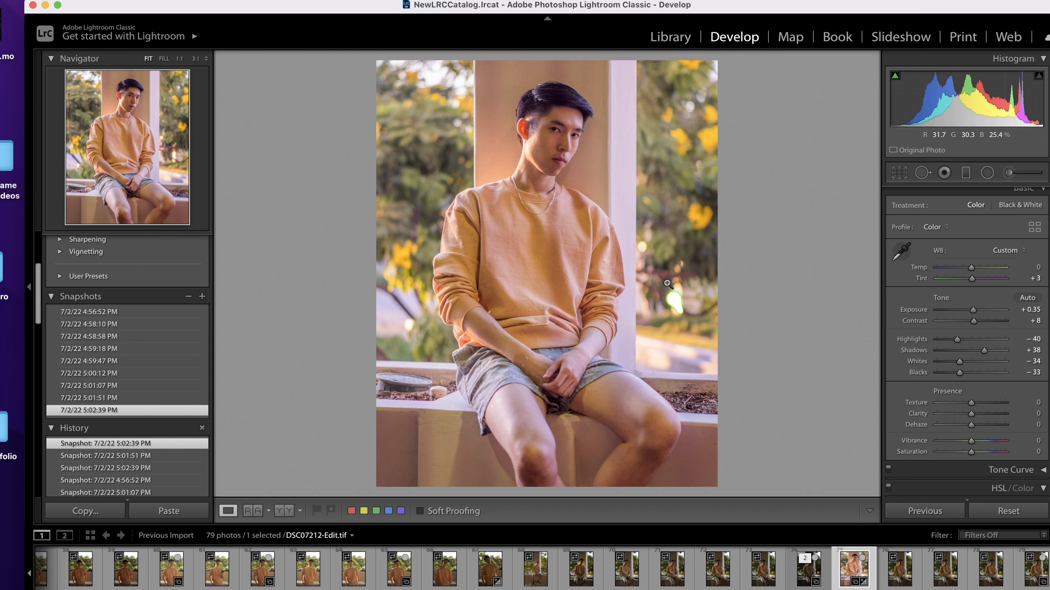
pyautogui.click(802, 578)
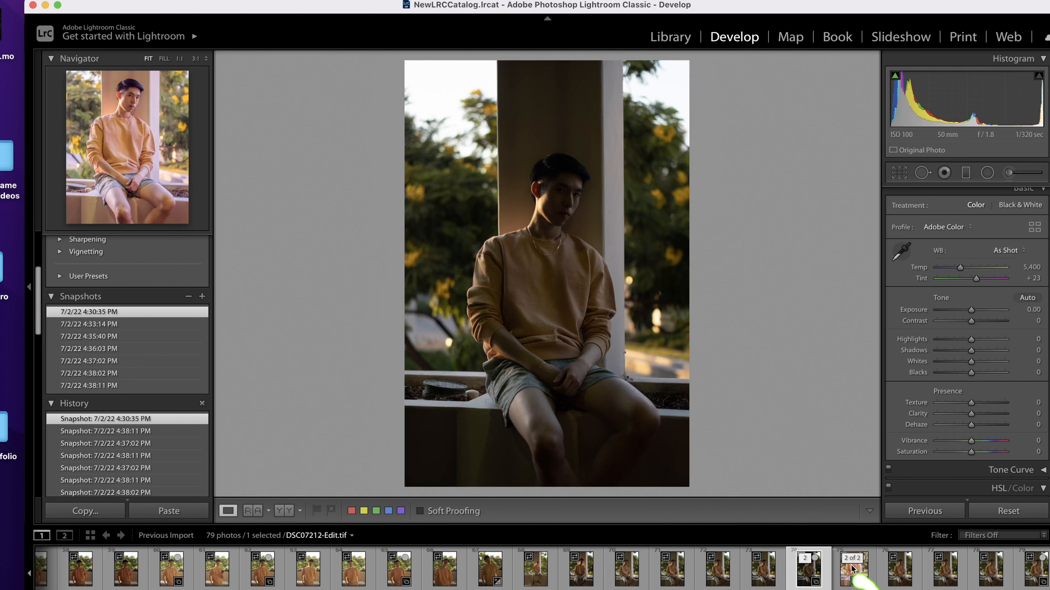
pyautogui.click(845, 575)
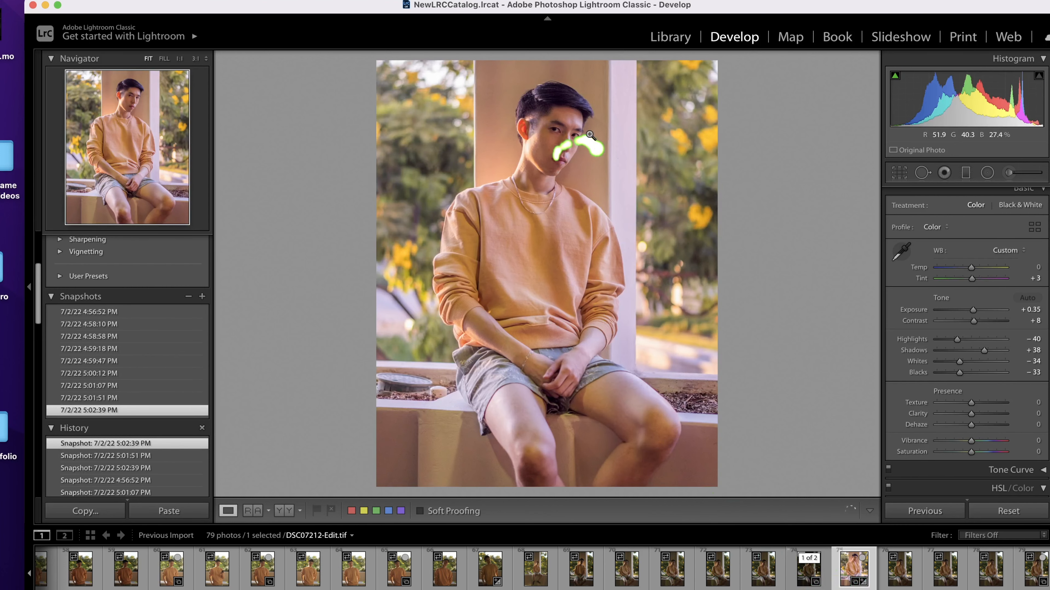
pyautogui.click(547, 136)
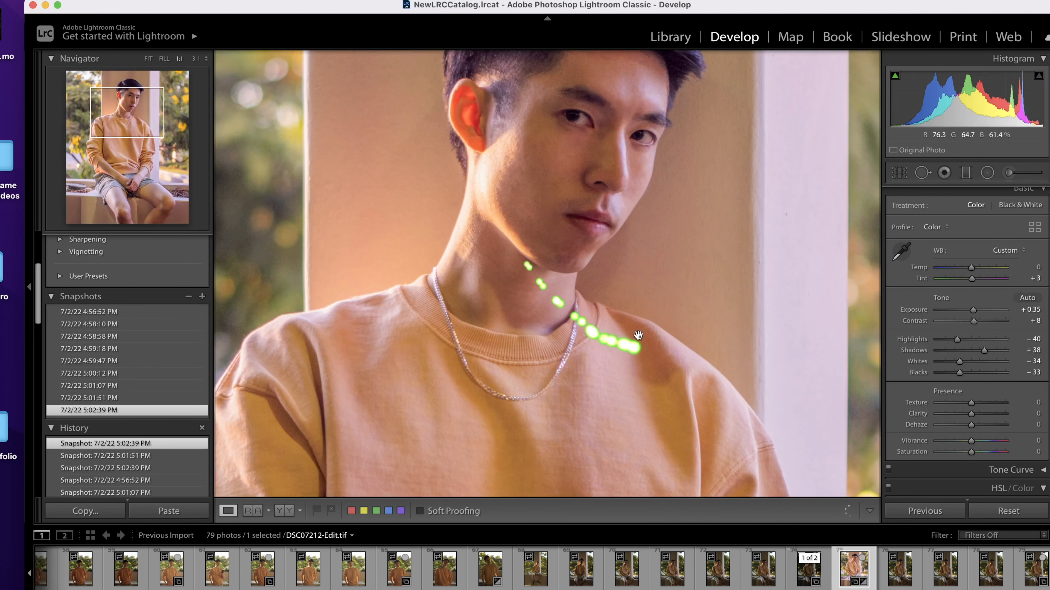
pyautogui.click(675, 224)
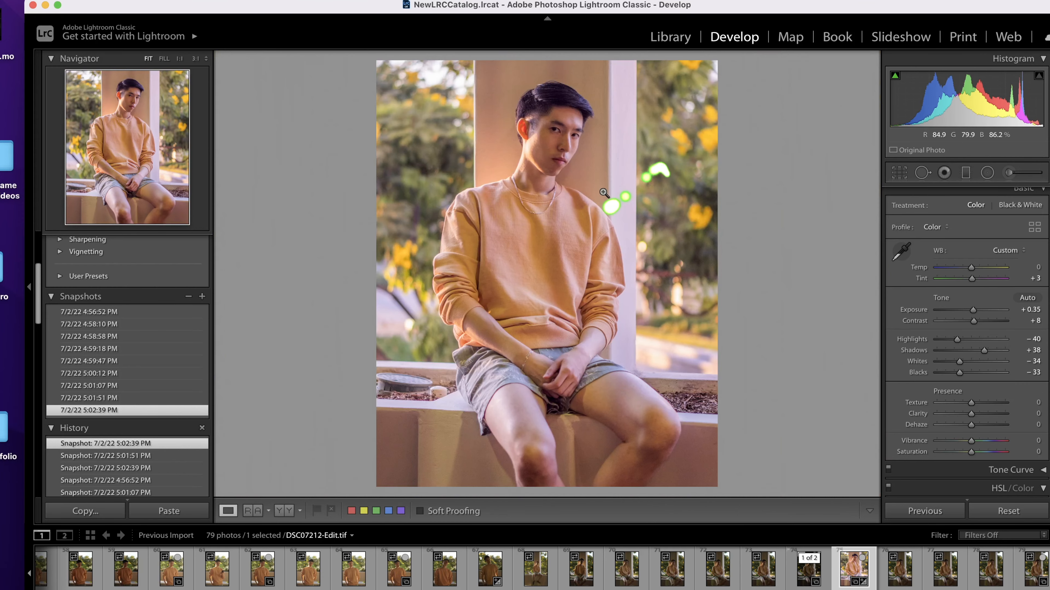